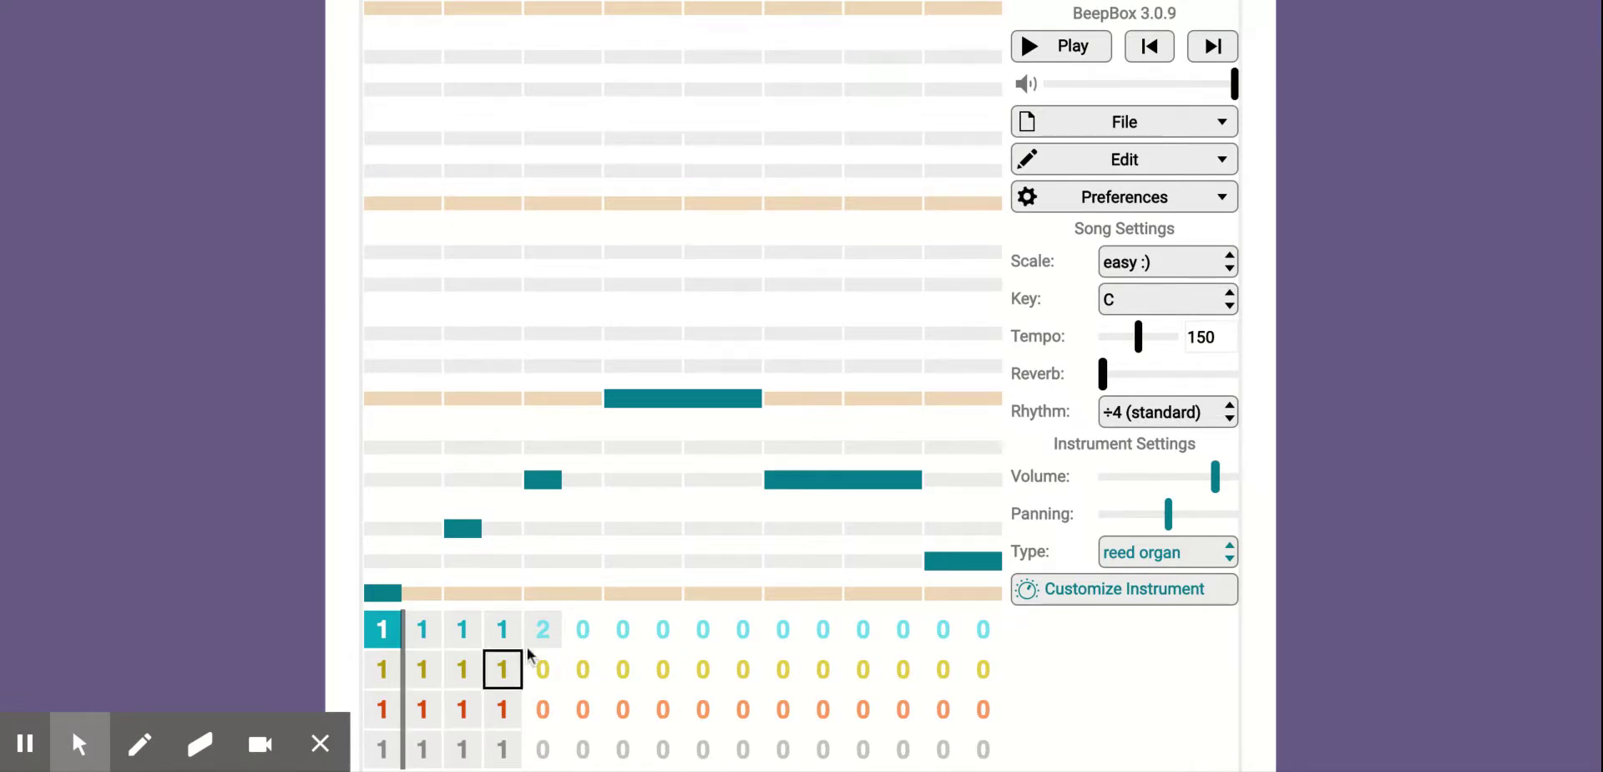
Set the reed organ channel's pattern number in bar 5 back to 0
click(555, 643)
click(555, 639)
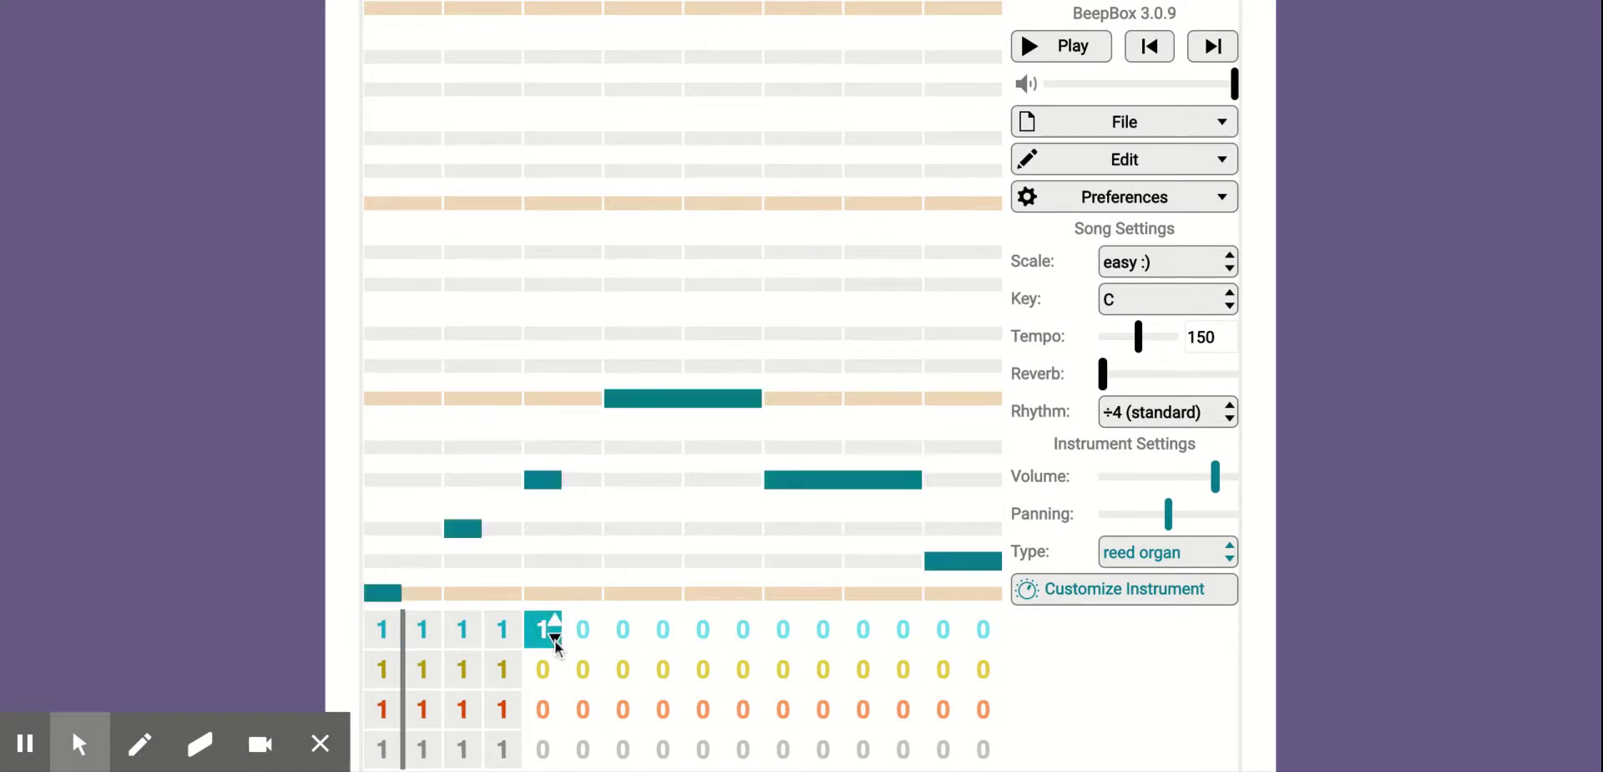
click(555, 639)
Assign pattern 2 to bar 2 in all four channels: reed organ, fretless bass, sitar and standard drumset
click(426, 640)
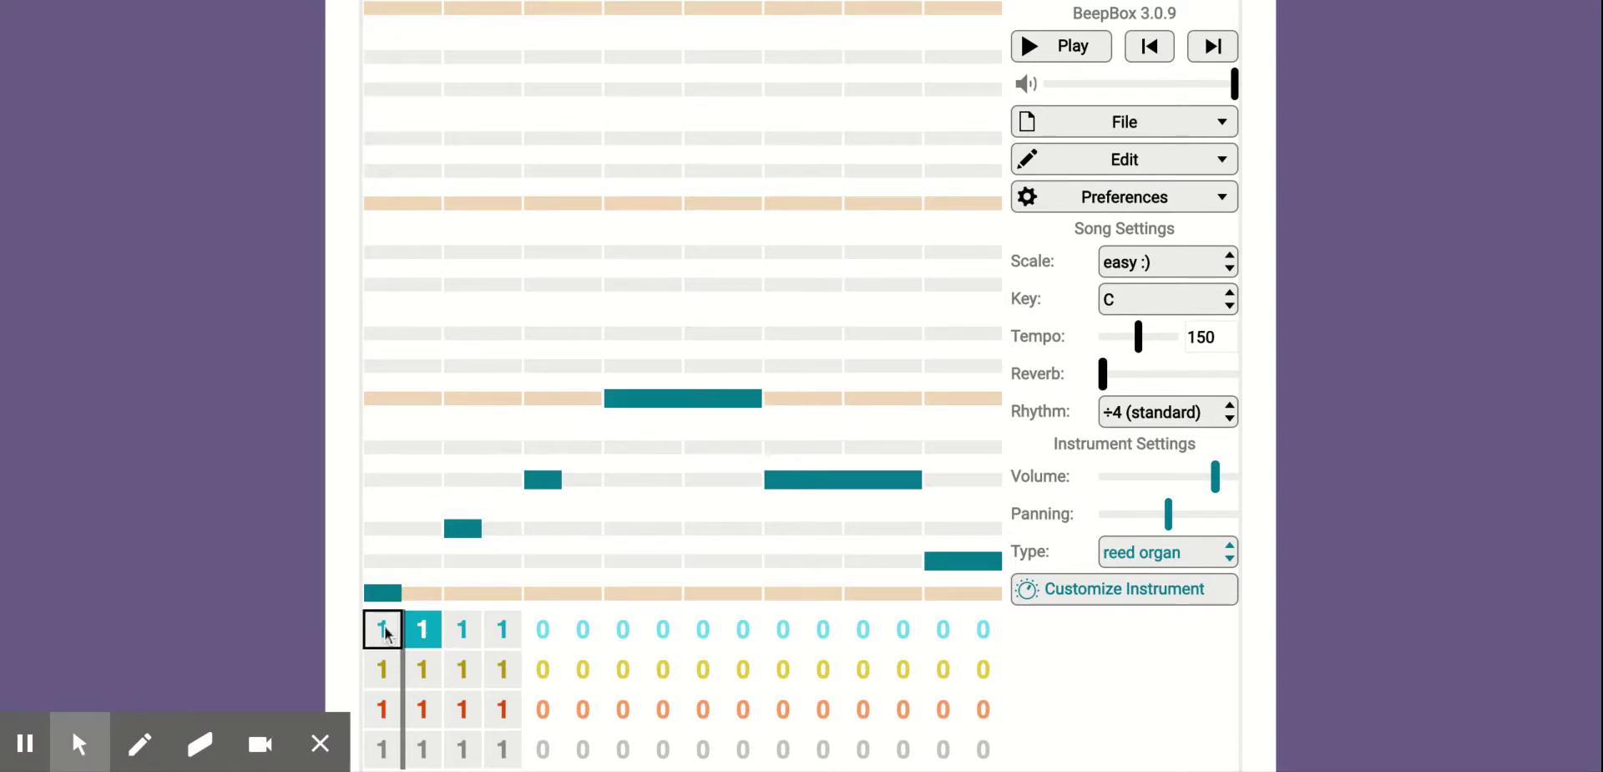
click(433, 622)
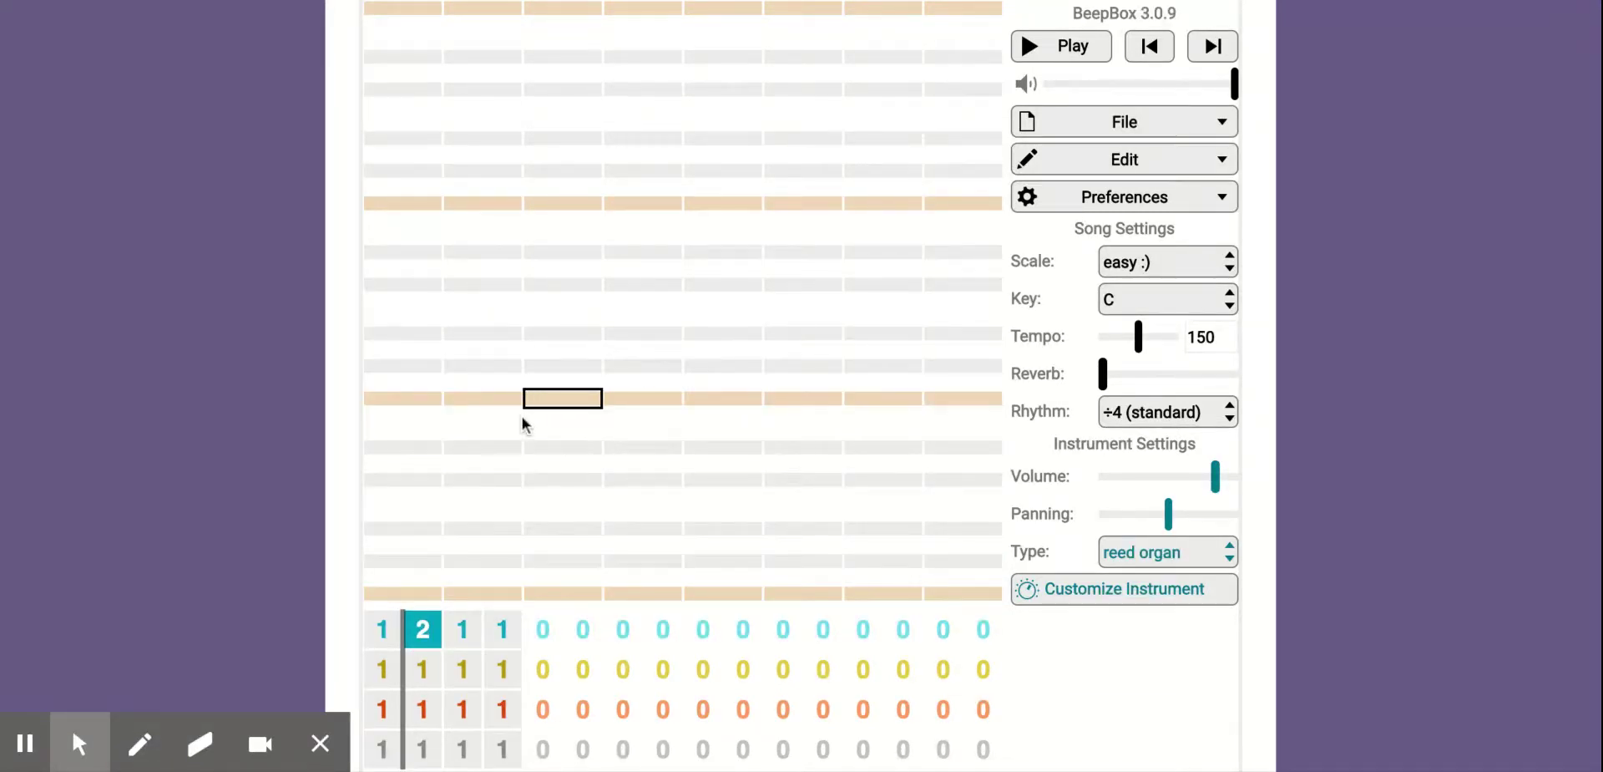
click(430, 677)
click(434, 661)
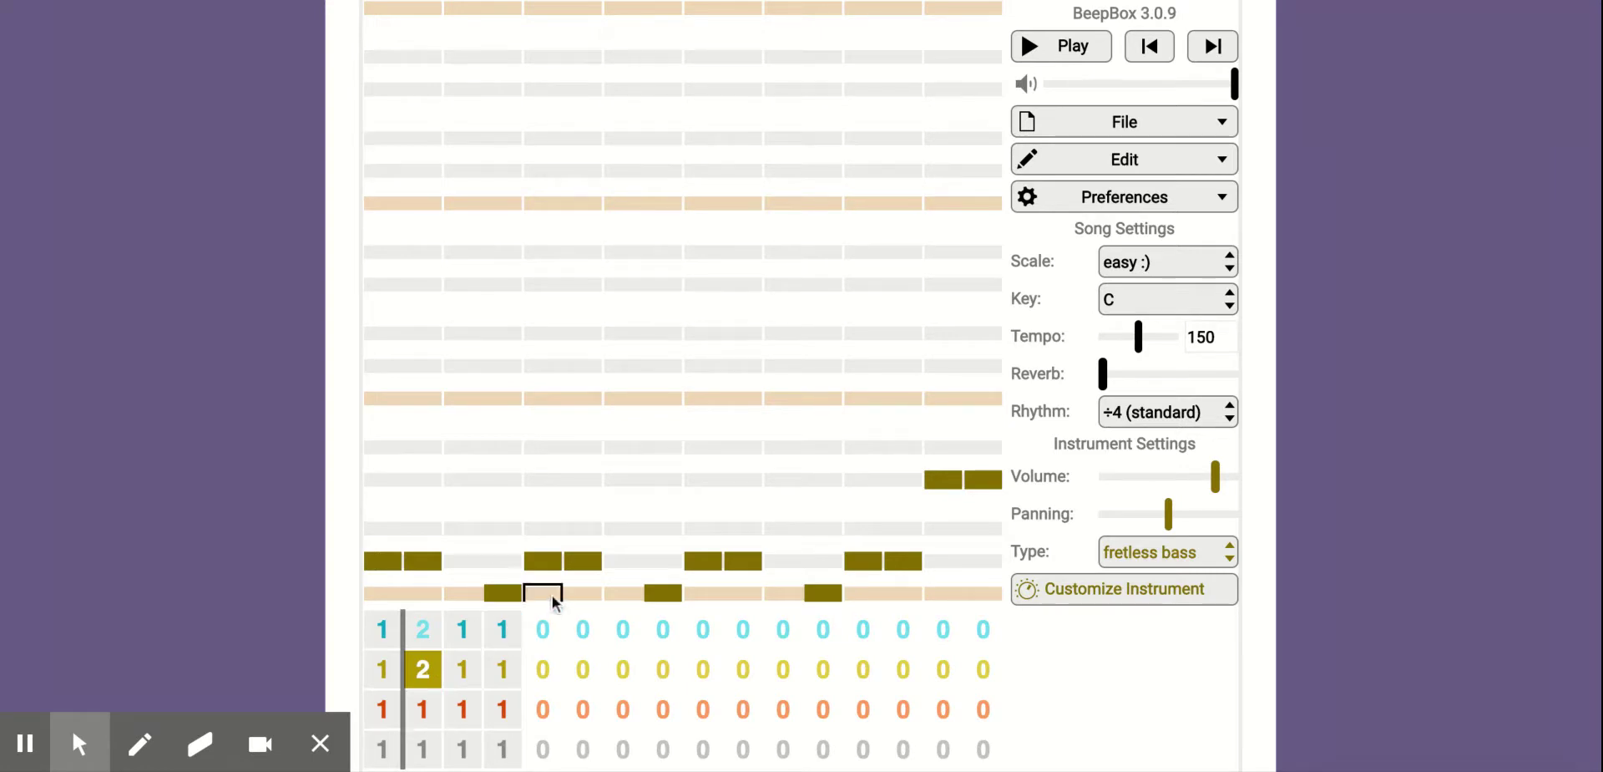
click(423, 713)
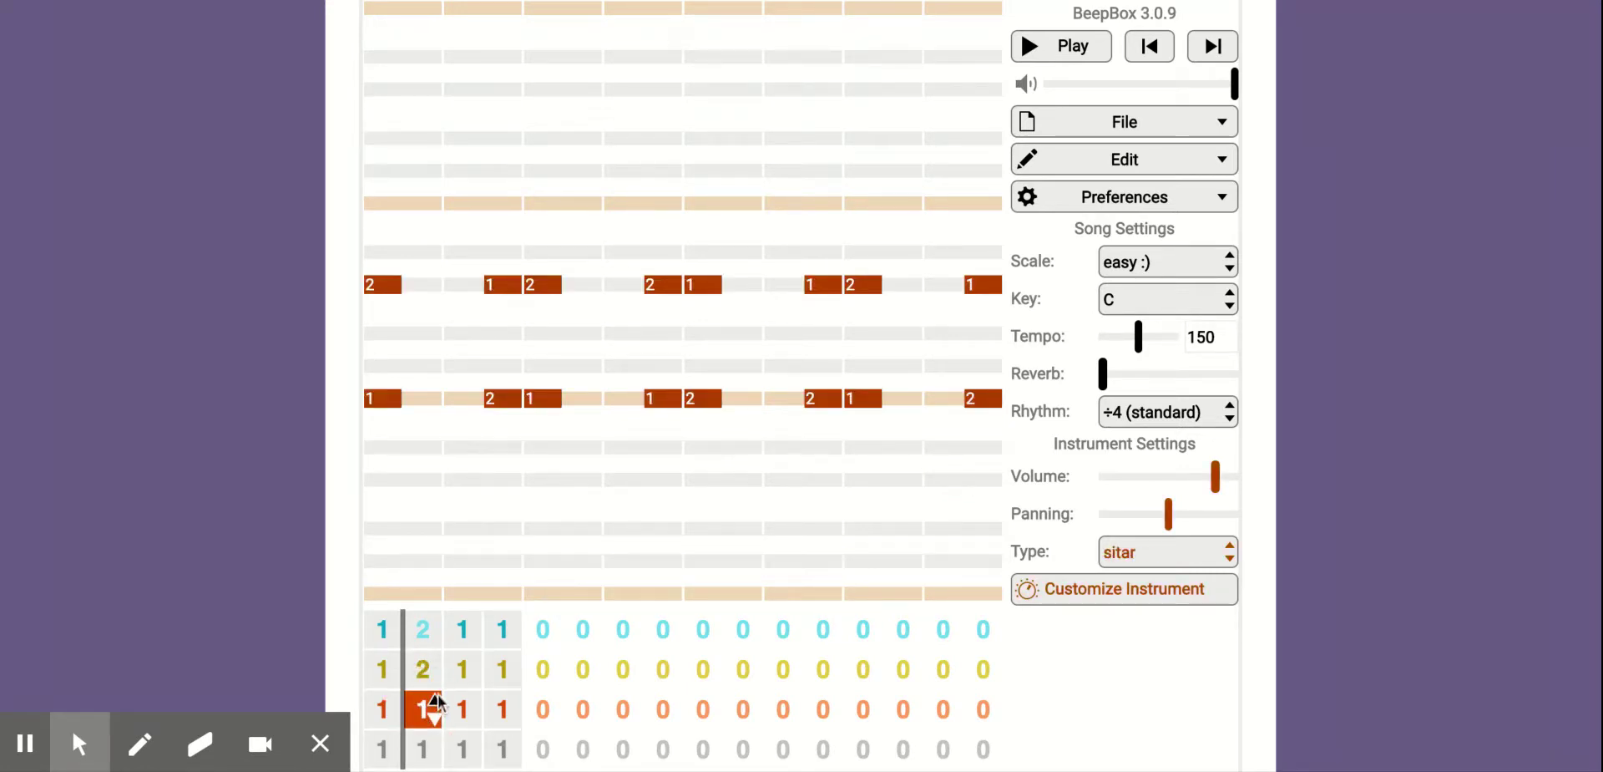
click(435, 700)
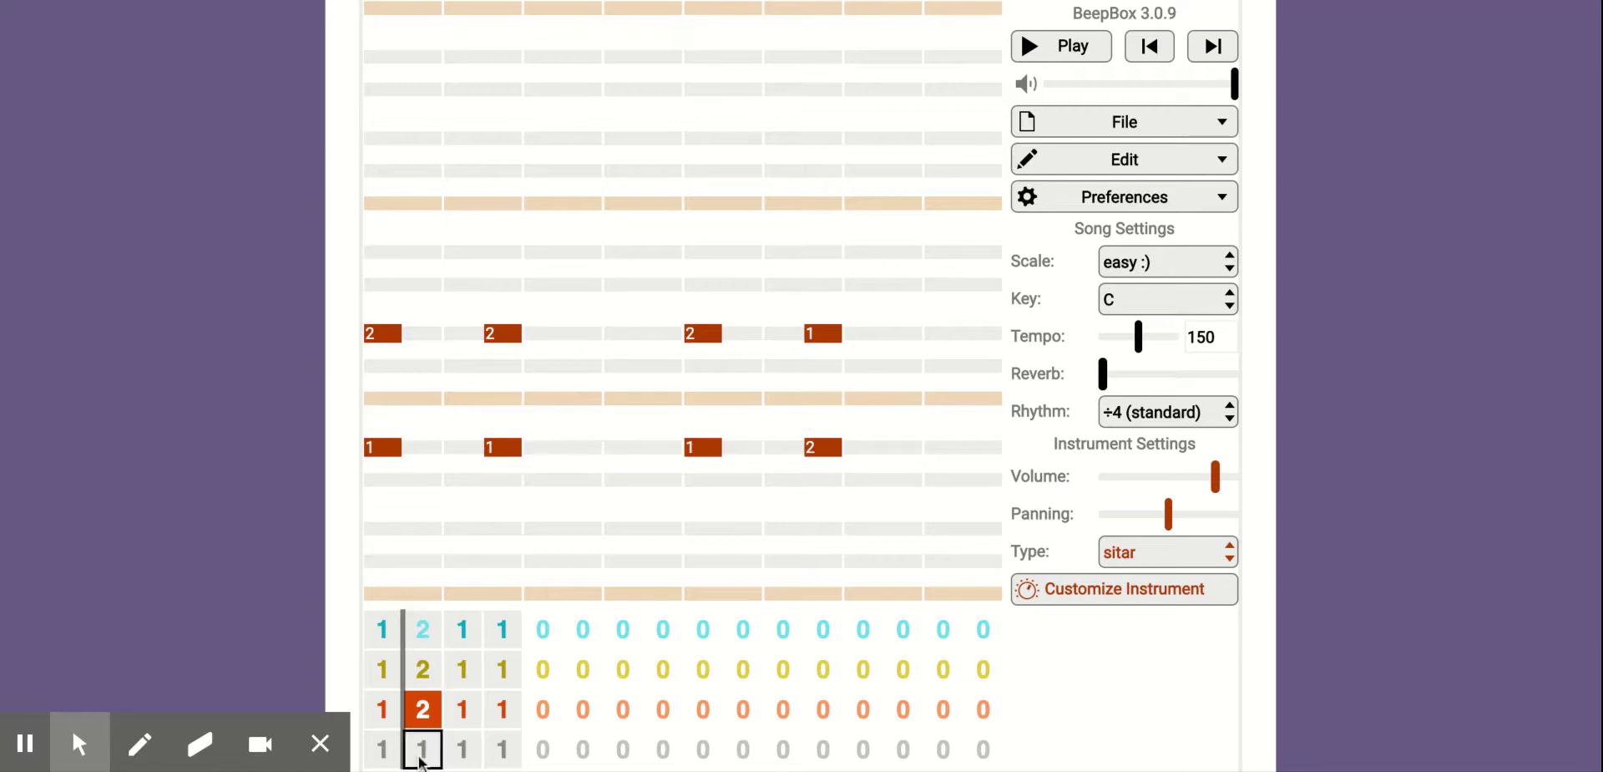
click(421, 755)
click(436, 738)
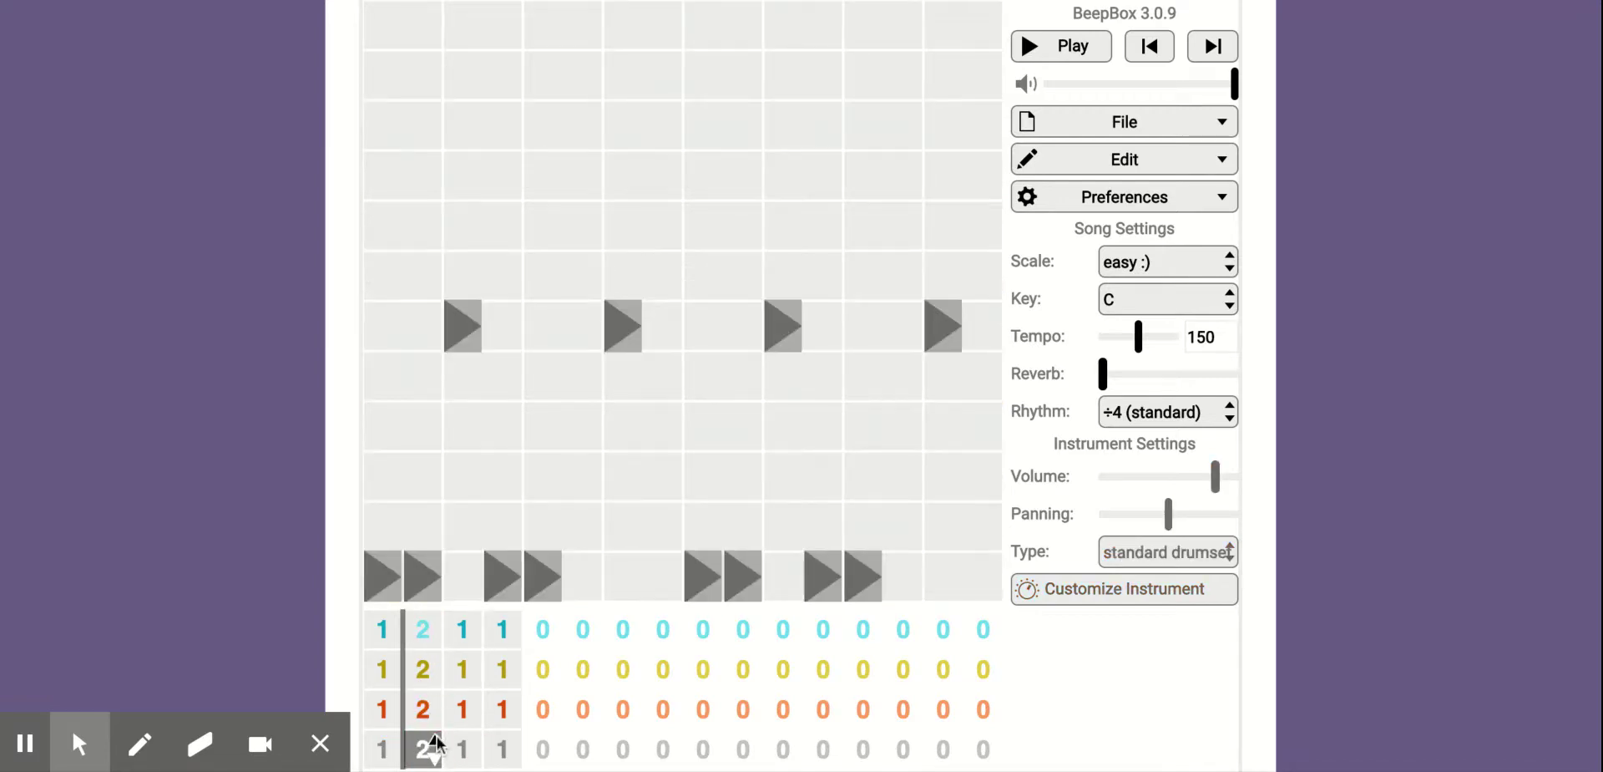
In bar 2's reed organ pattern, add a two-note chord above the middle C row, held two beats and bent upward through beat four
click(422, 640)
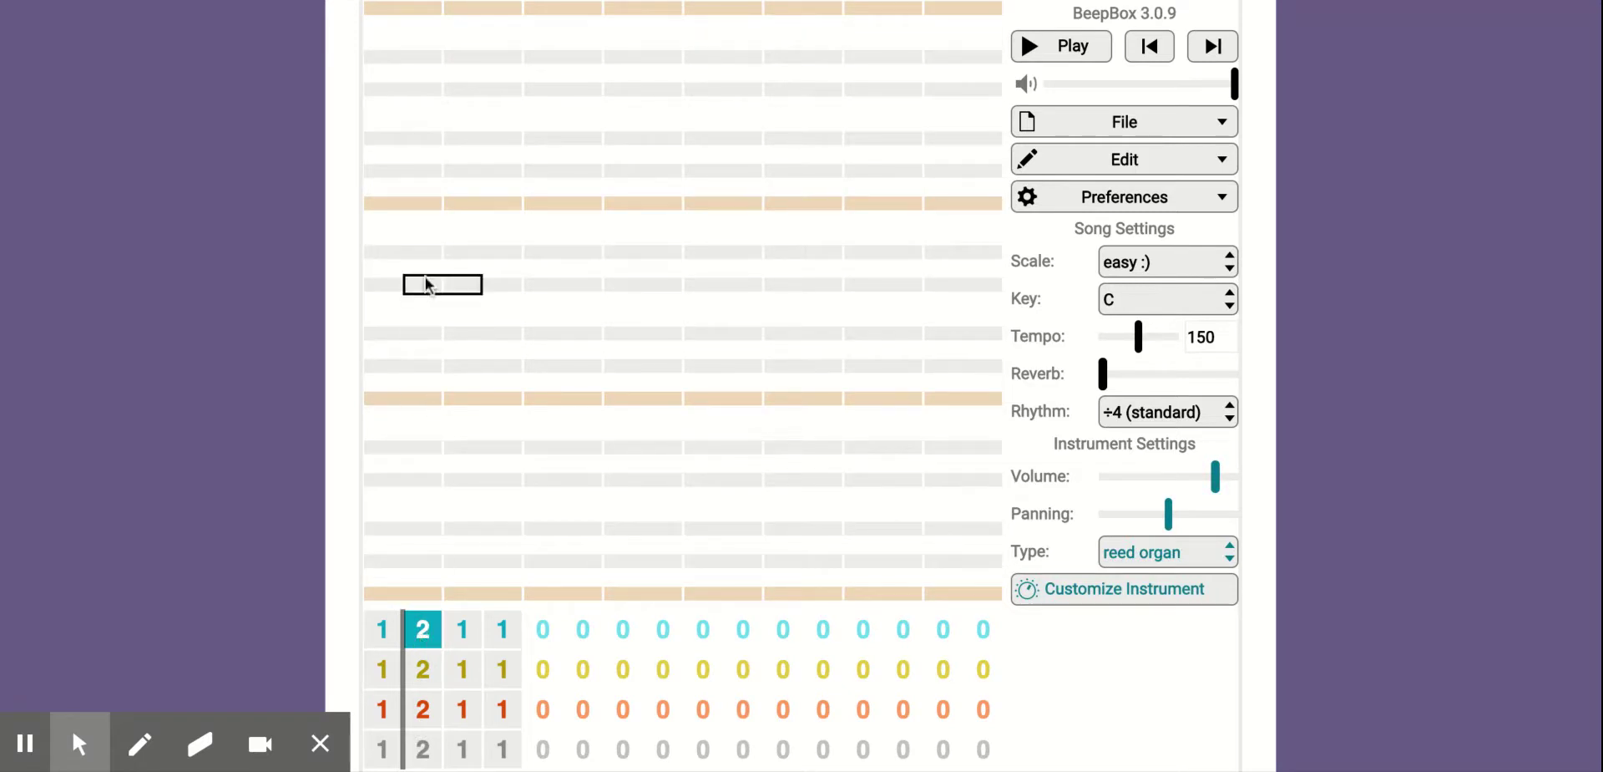
click(392, 372)
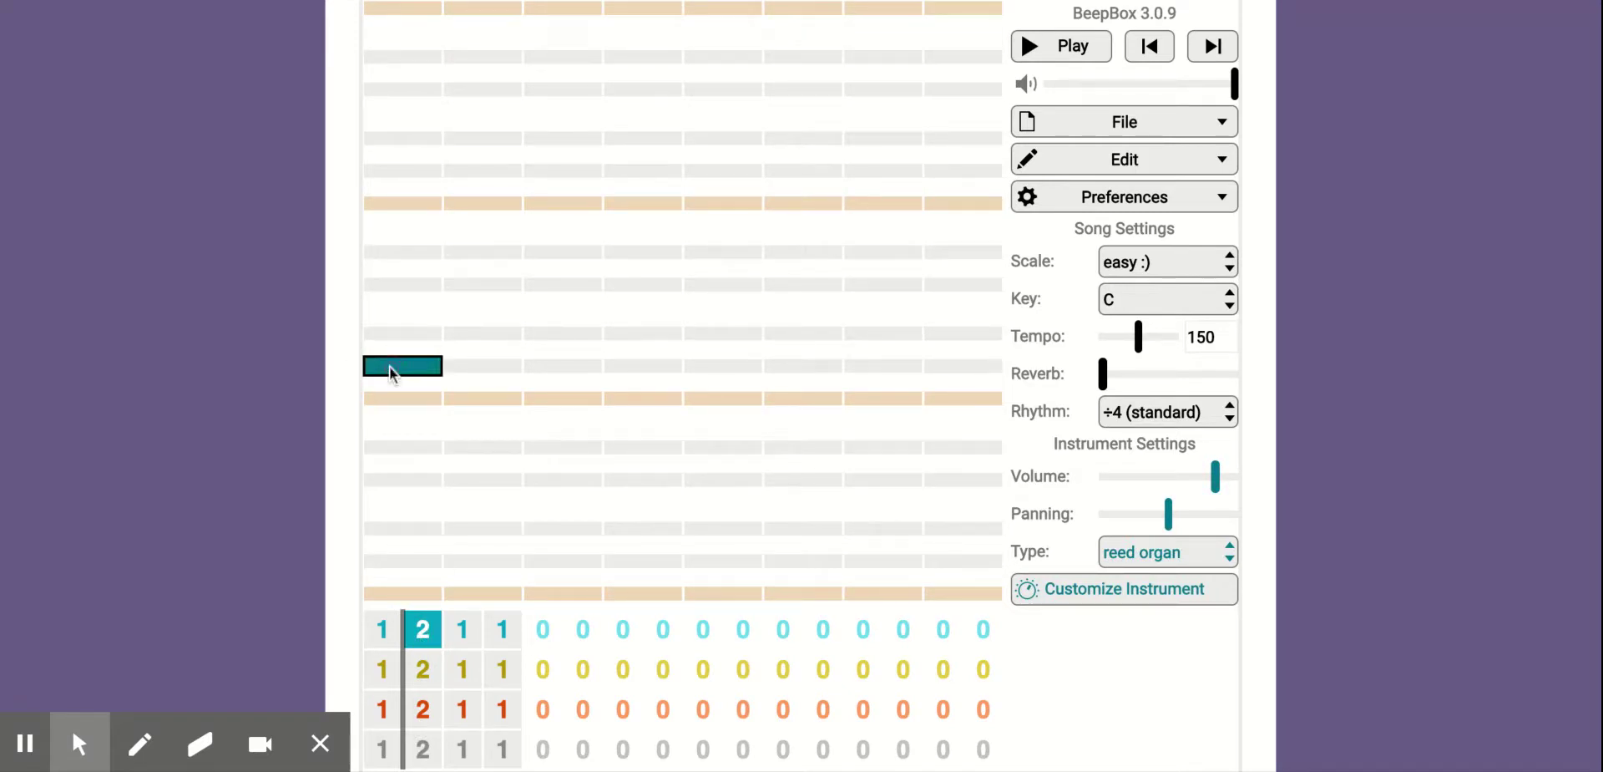
click(389, 285)
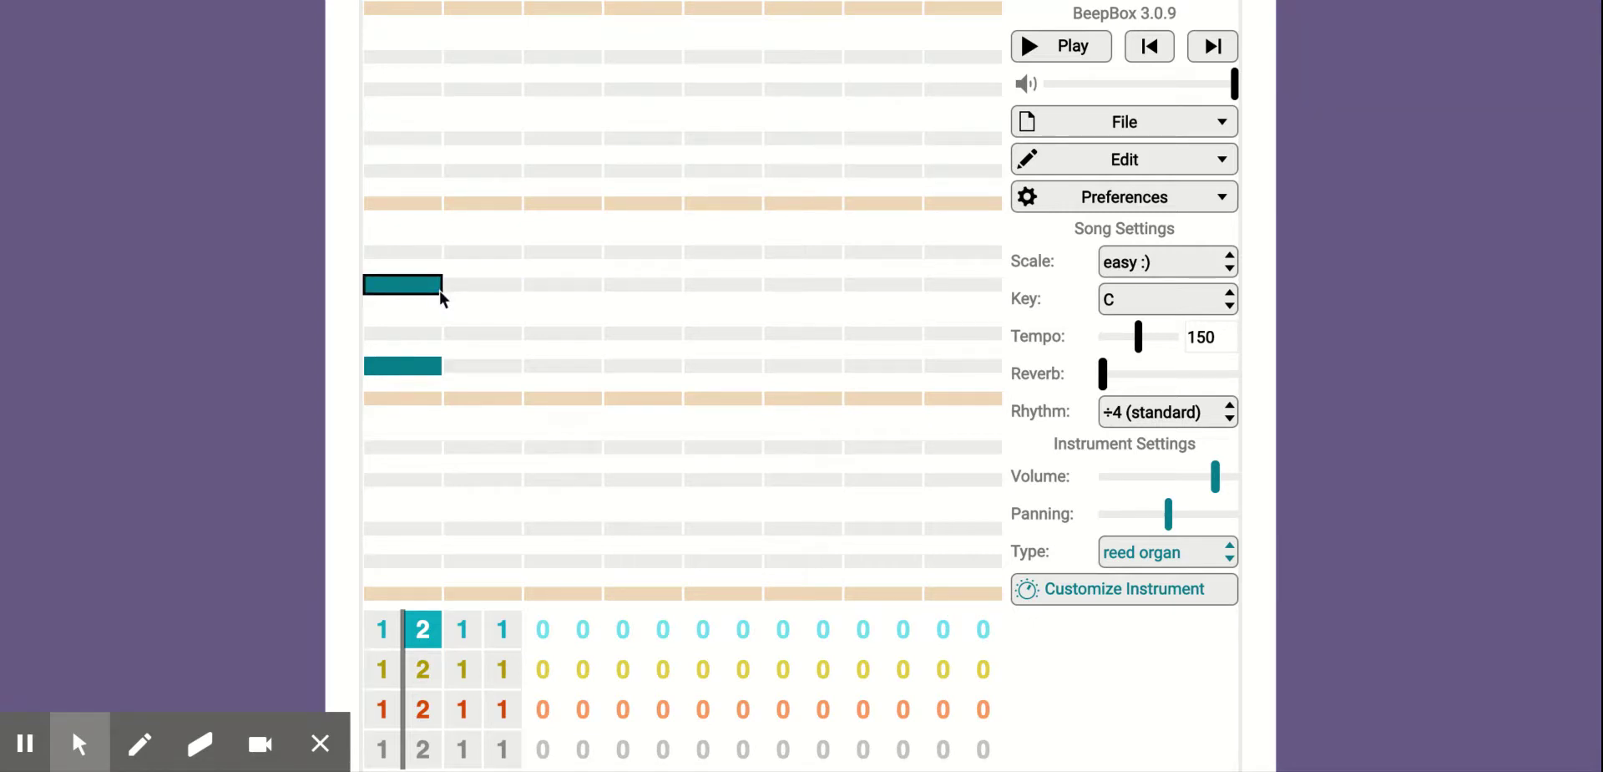
drag(439, 289, 537, 193)
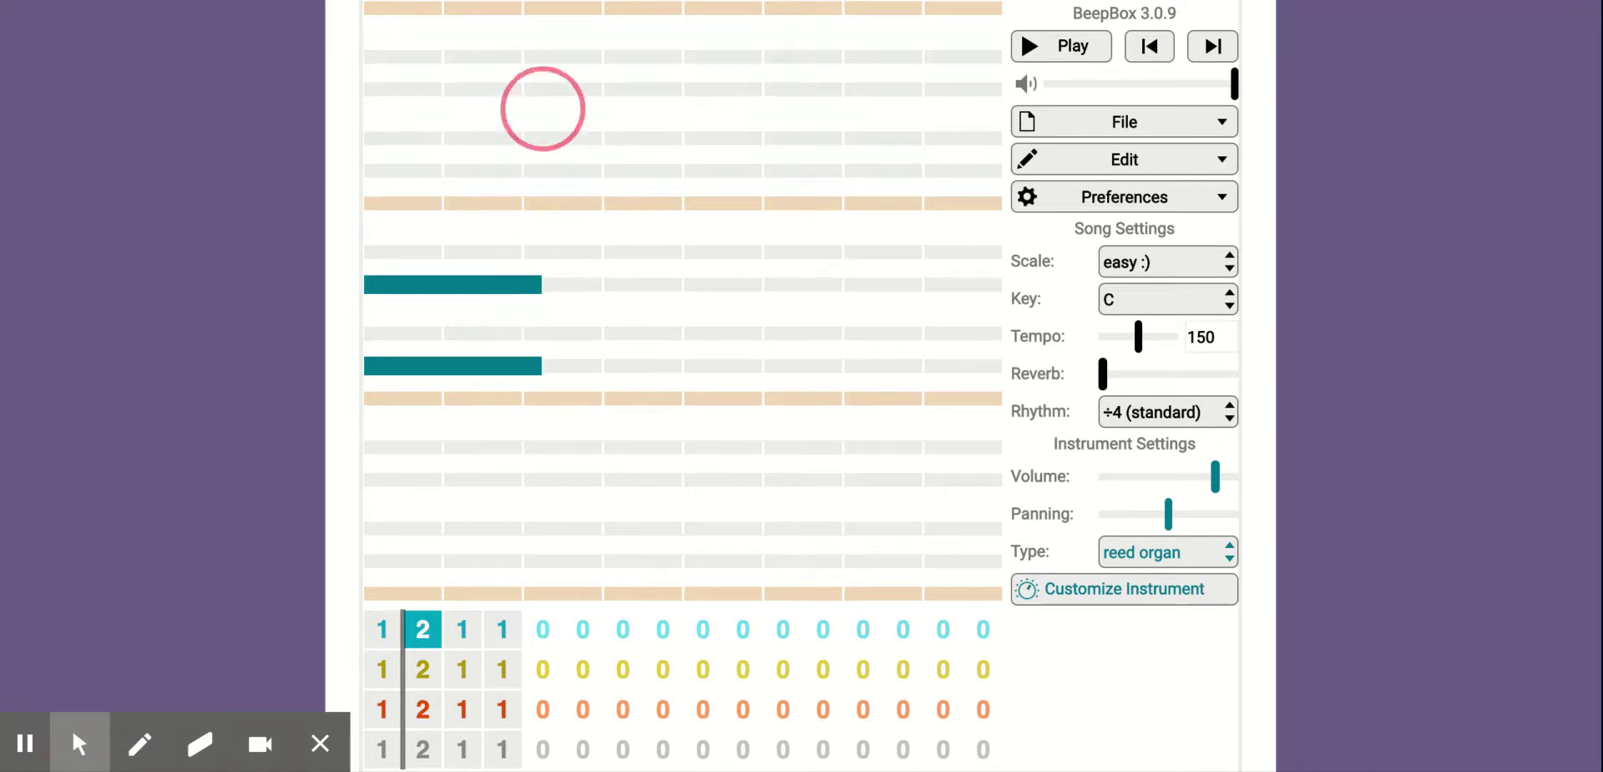
drag(535, 135, 523, 361)
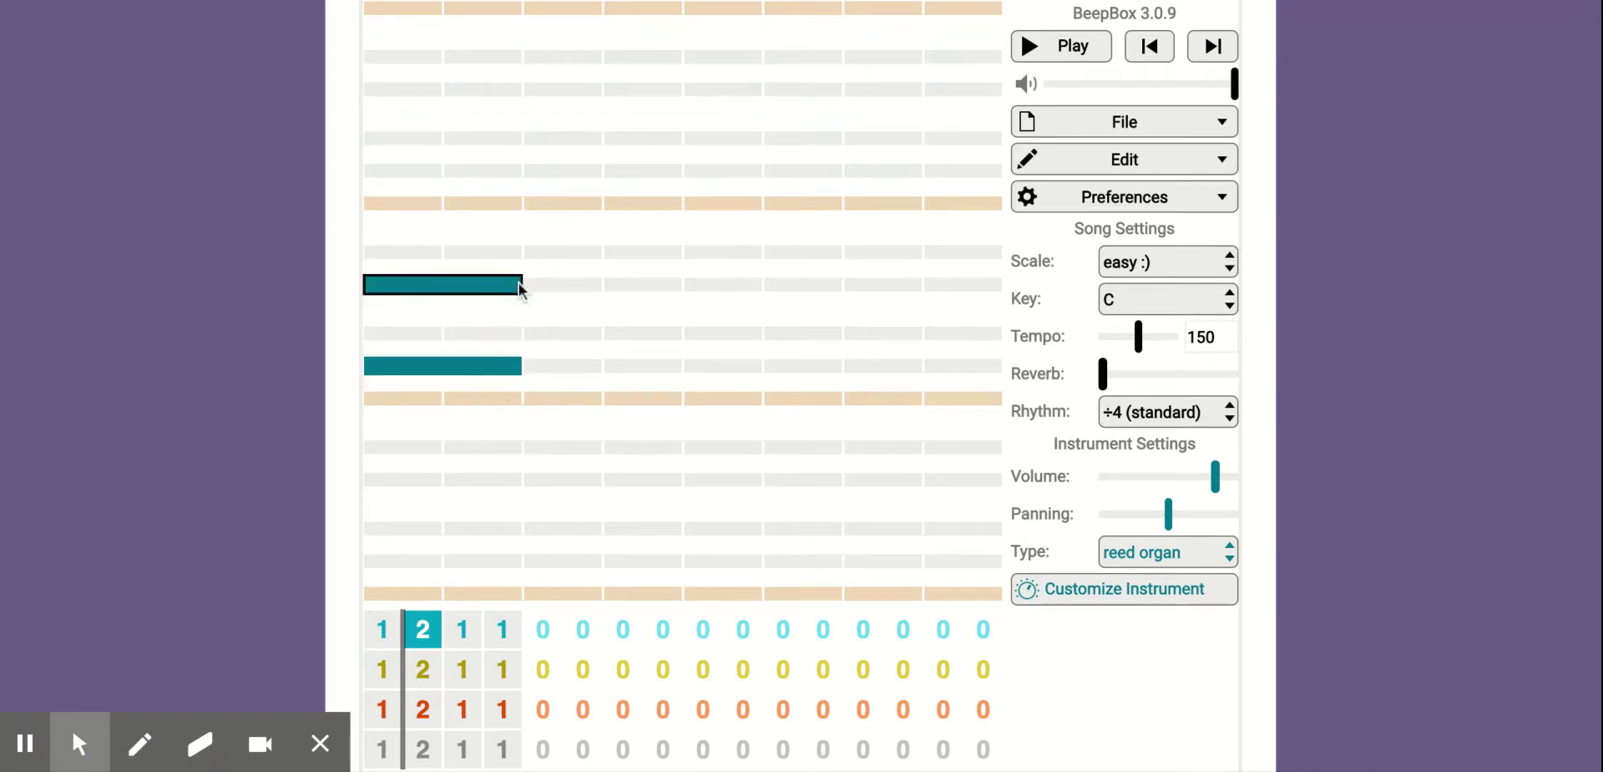
drag(519, 288, 680, 210)
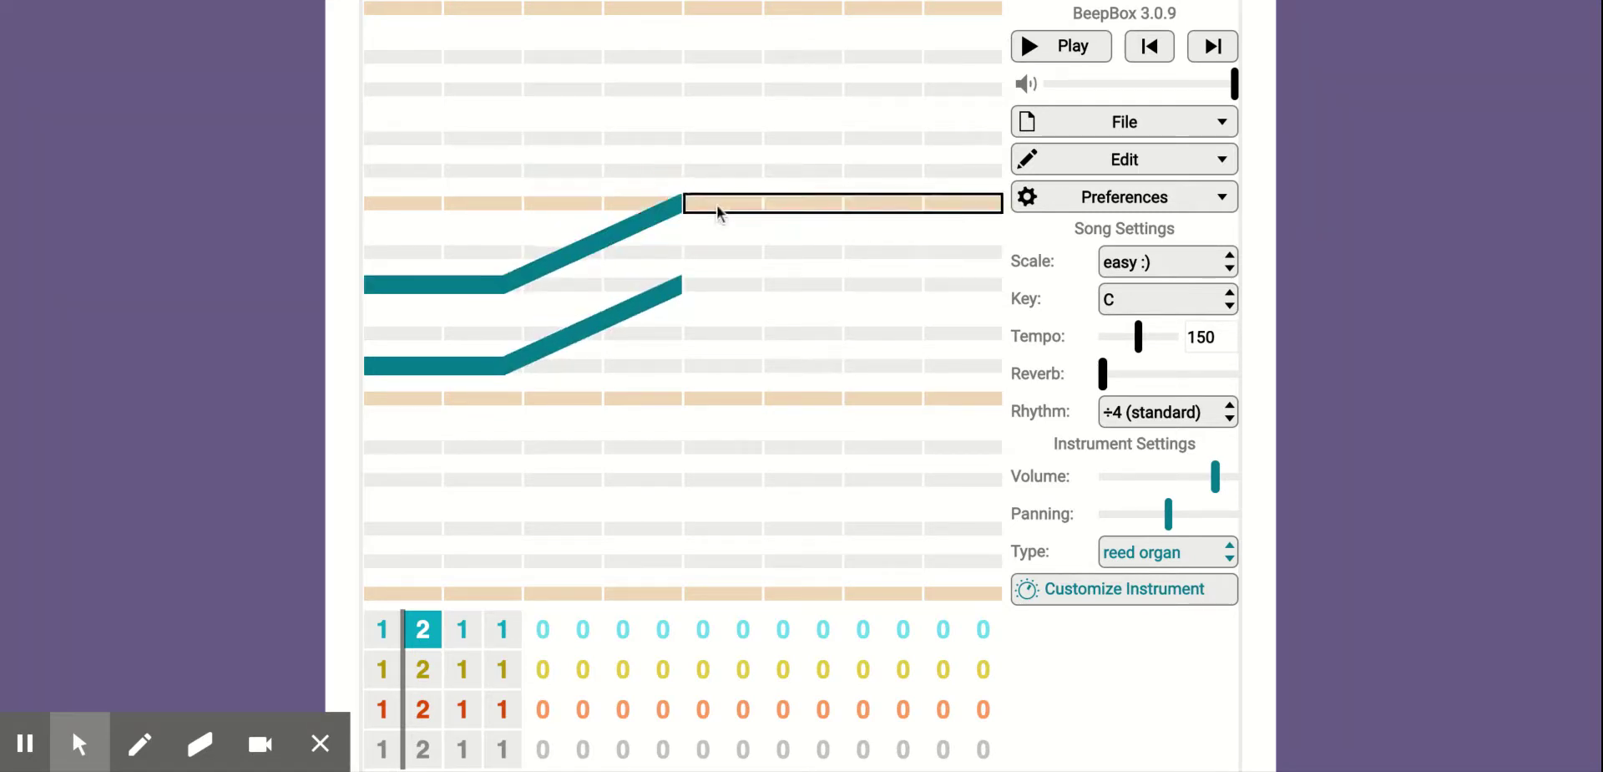
Add a second reed organ chord over beats 5 to 8 that dips quickly, holds and bends back up, and play bar 2 to check it
click(714, 208)
click(715, 284)
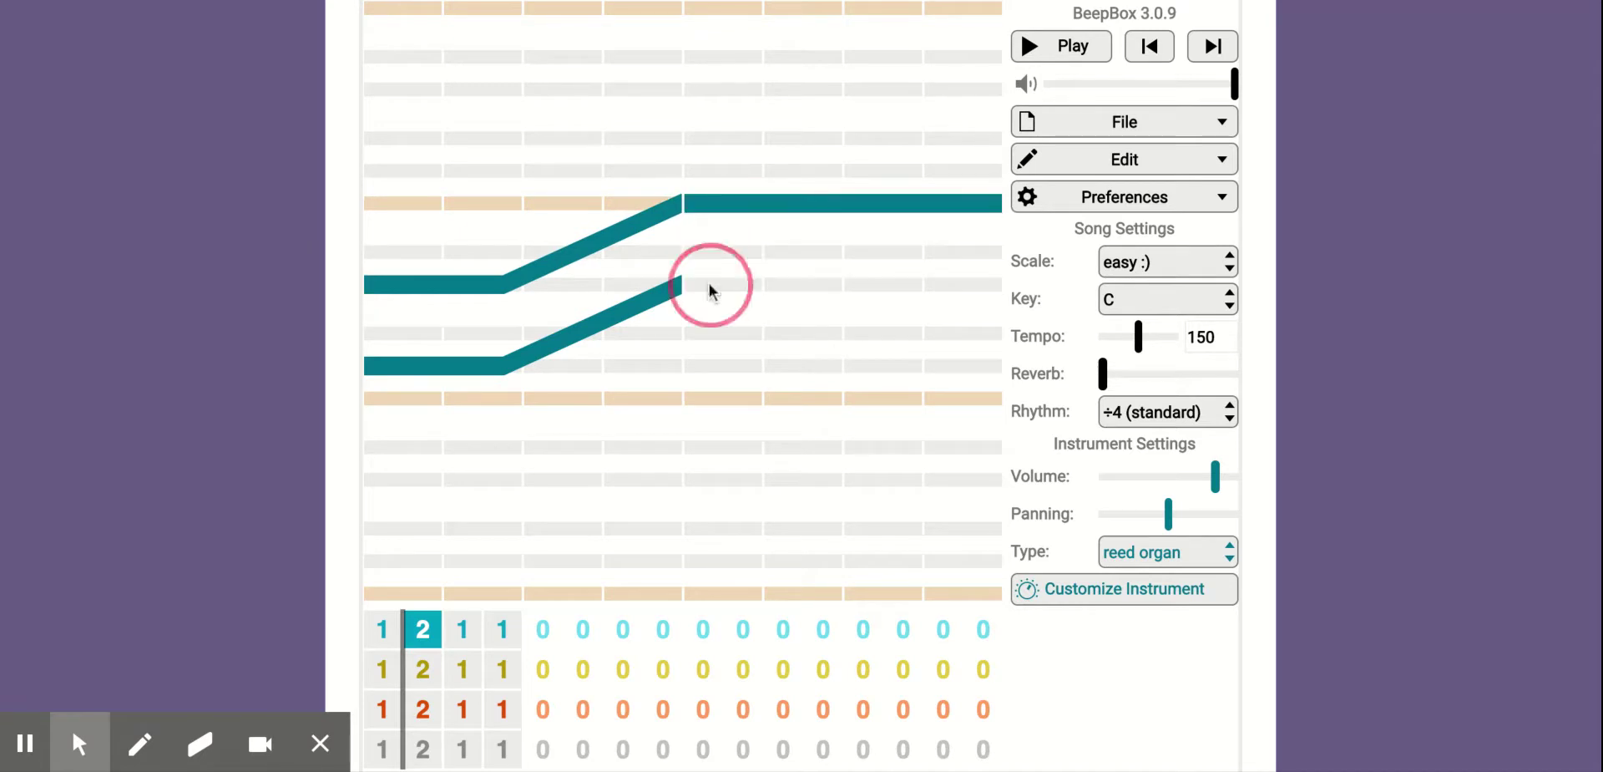
mouse_move(971, 208)
mouse_down()
mouse_move(992, 207)
mouse_move(1002, 273)
mouse_move(881, 294)
mouse_move(848, 251)
mouse_move(848, 218)
mouse_move(976, 210)
mouse_move(983, 243)
mouse_move(986, 212)
mouse_move(949, 250)
mouse_move(920, 218)
mouse_move(899, 222)
mouse_move(977, 221)
mouse_move(985, 260)
mouse_move(959, 215)
mouse_move(974, 204)
mouse_move(988, 212)
mouse_move(958, 279)
mouse_move(948, 202)
mouse_up()
mouse_move(997, 282)
mouse_down()
mouse_move(979, 337)
mouse_move(988, 282)
mouse_up()
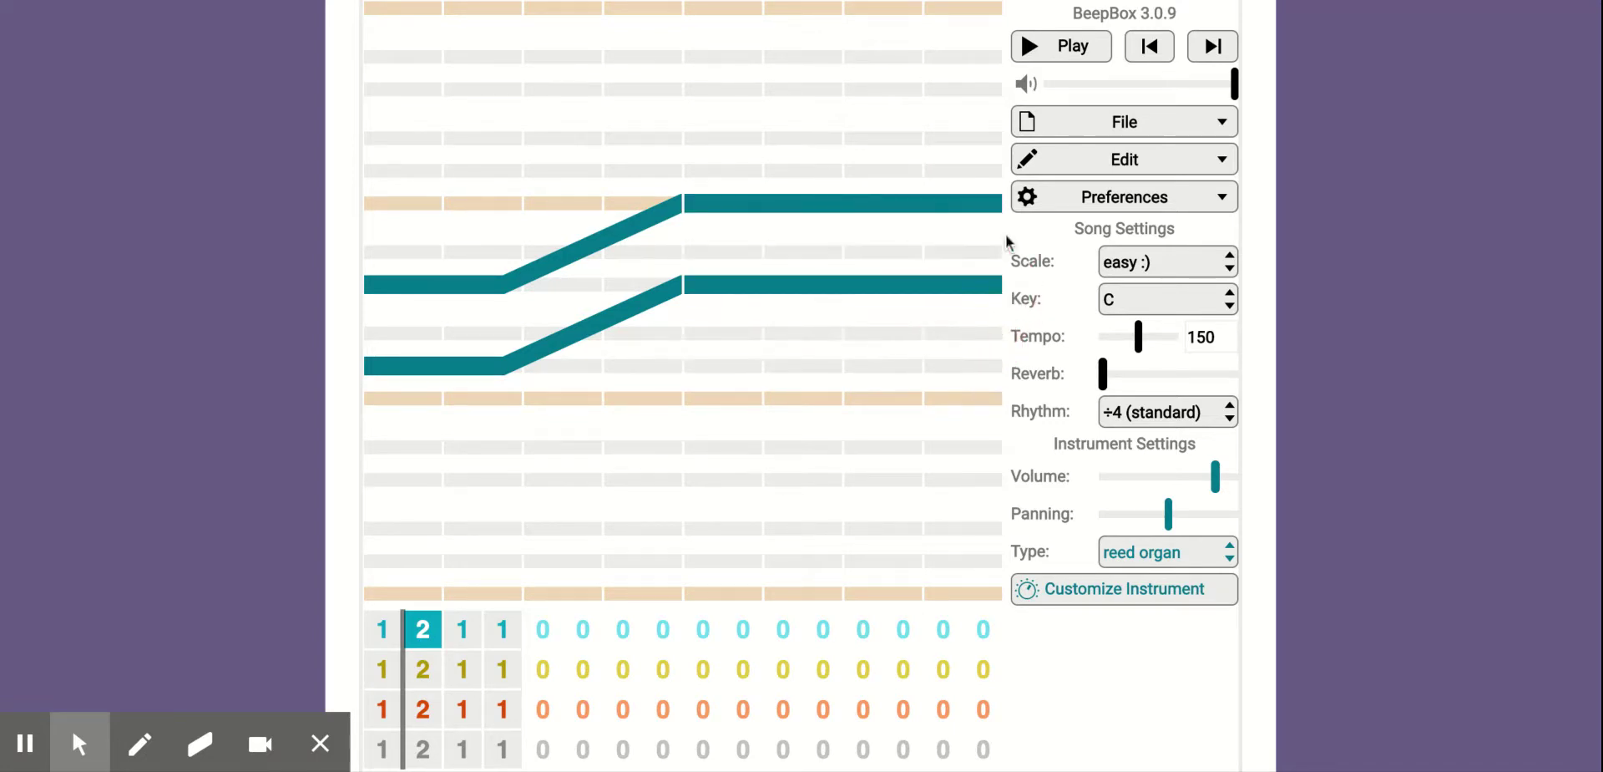
drag(1000, 206, 851, 284)
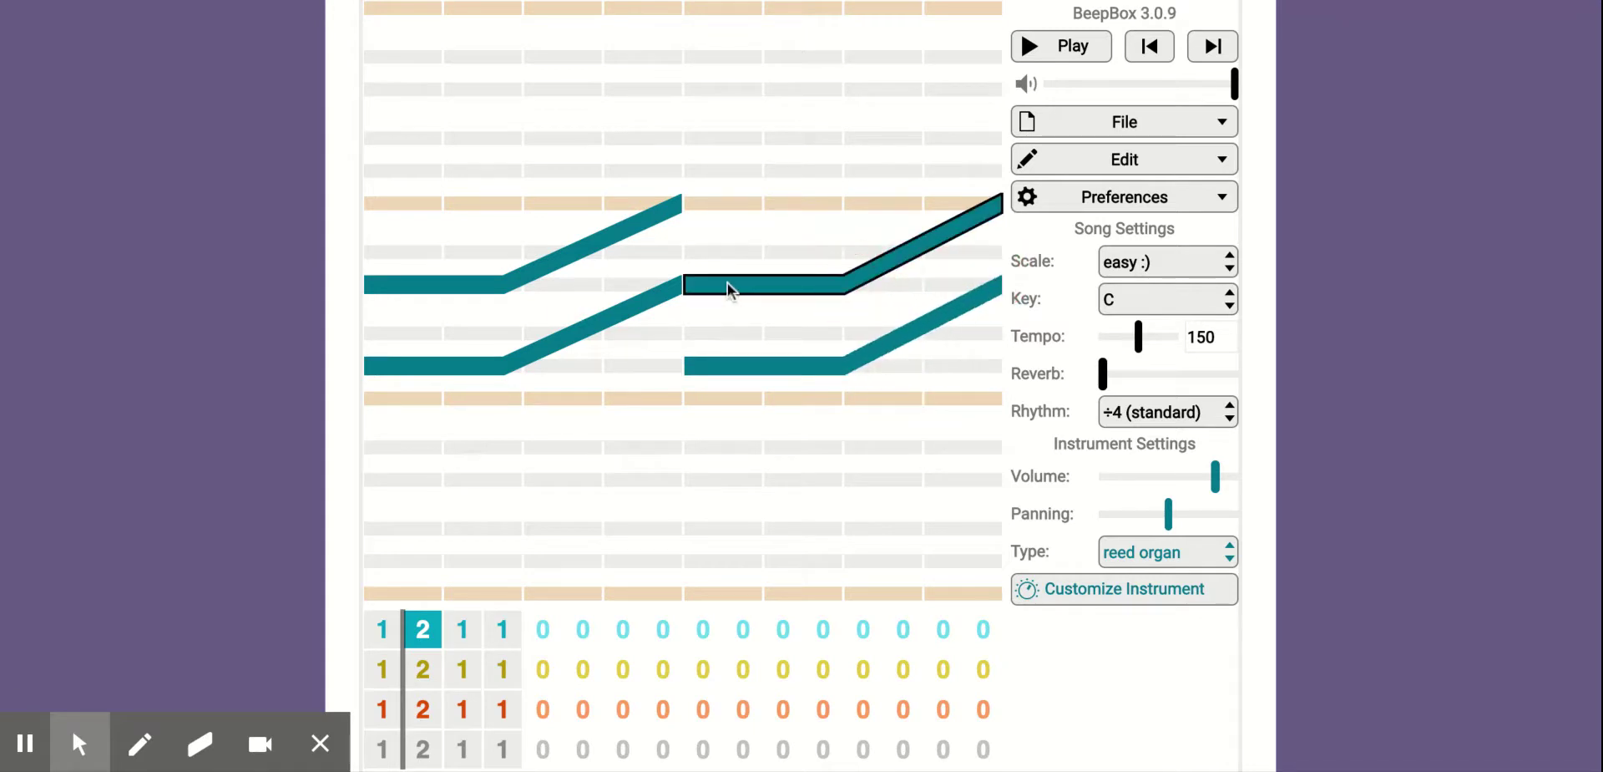
drag(728, 288, 692, 214)
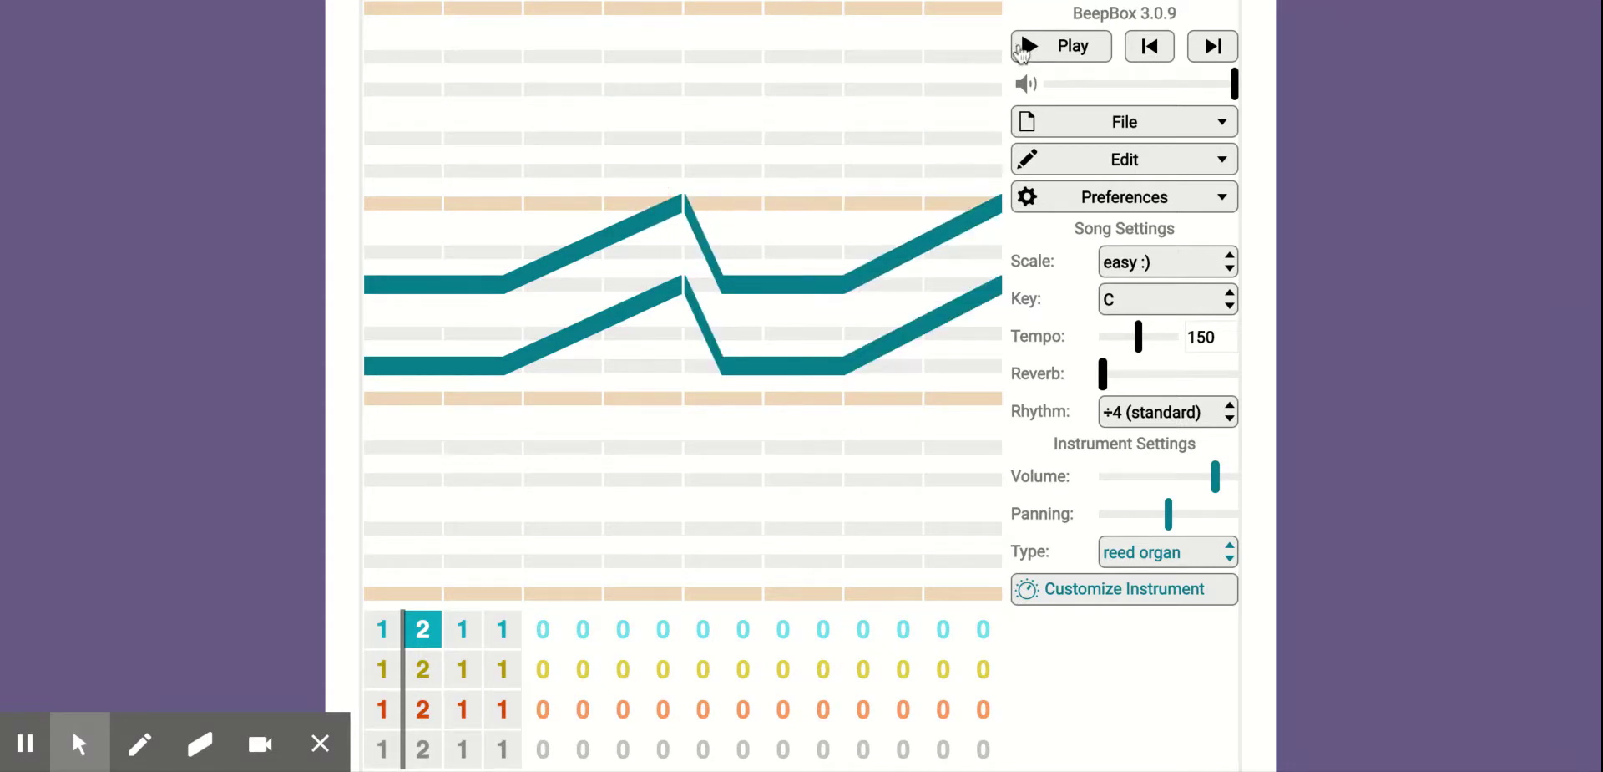
click(1021, 52)
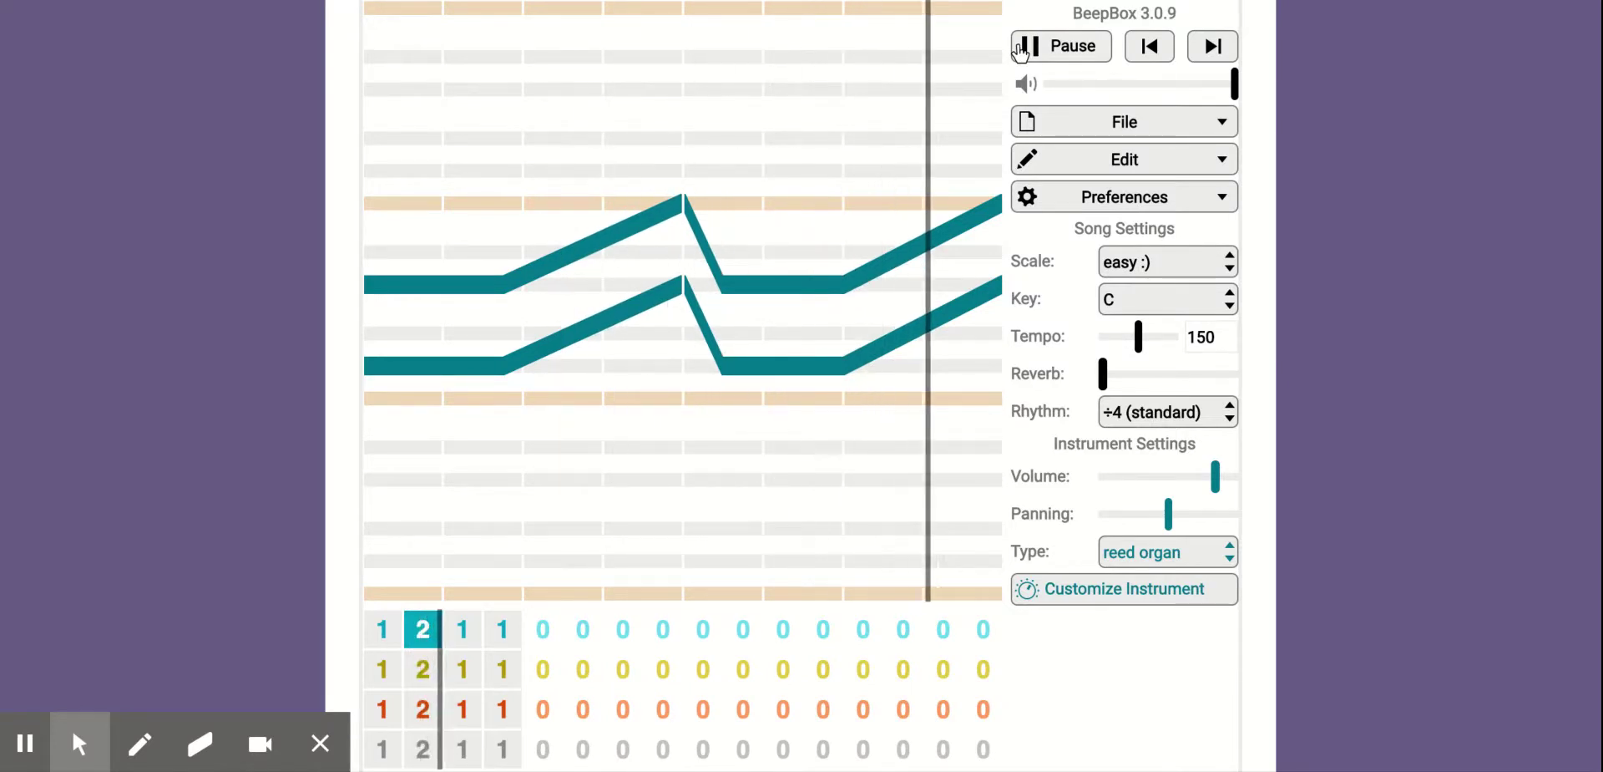
click(1020, 48)
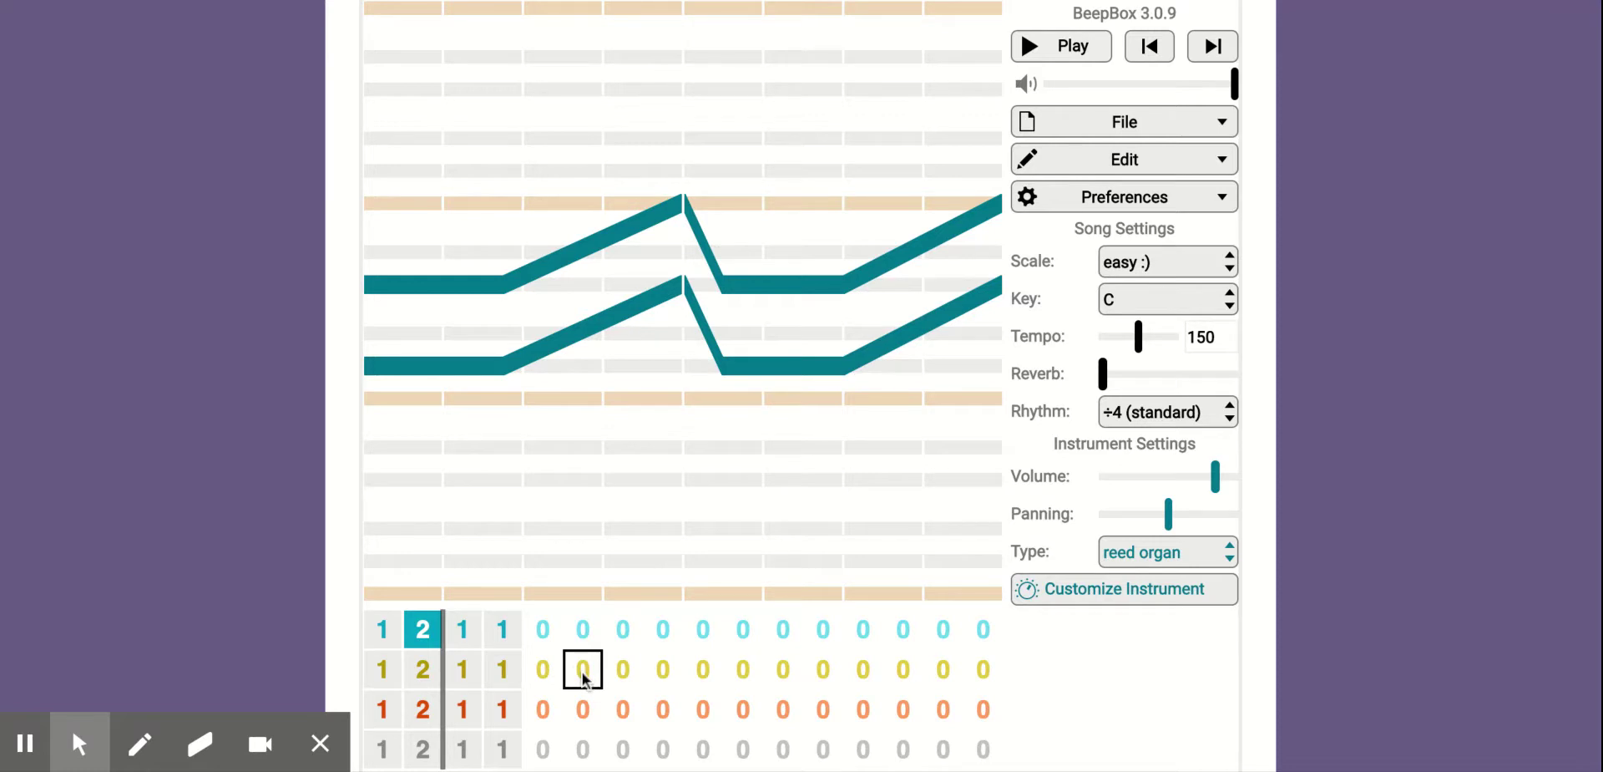
Assign pattern 2 to bar 5 in the reed organ, fretless bass, sitar and standard drumset channels
click(544, 630)
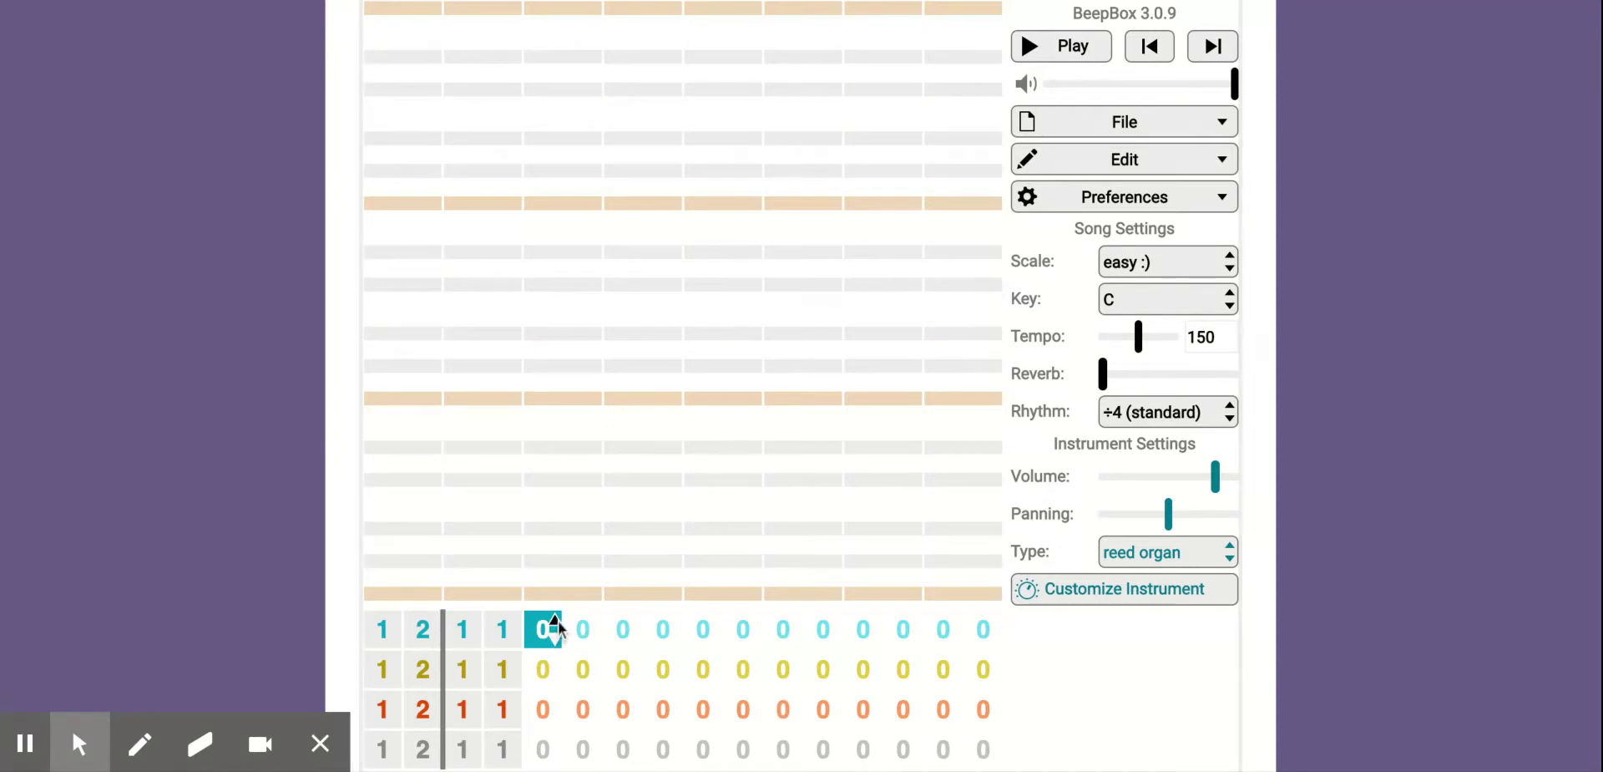
click(558, 618)
click(558, 618)
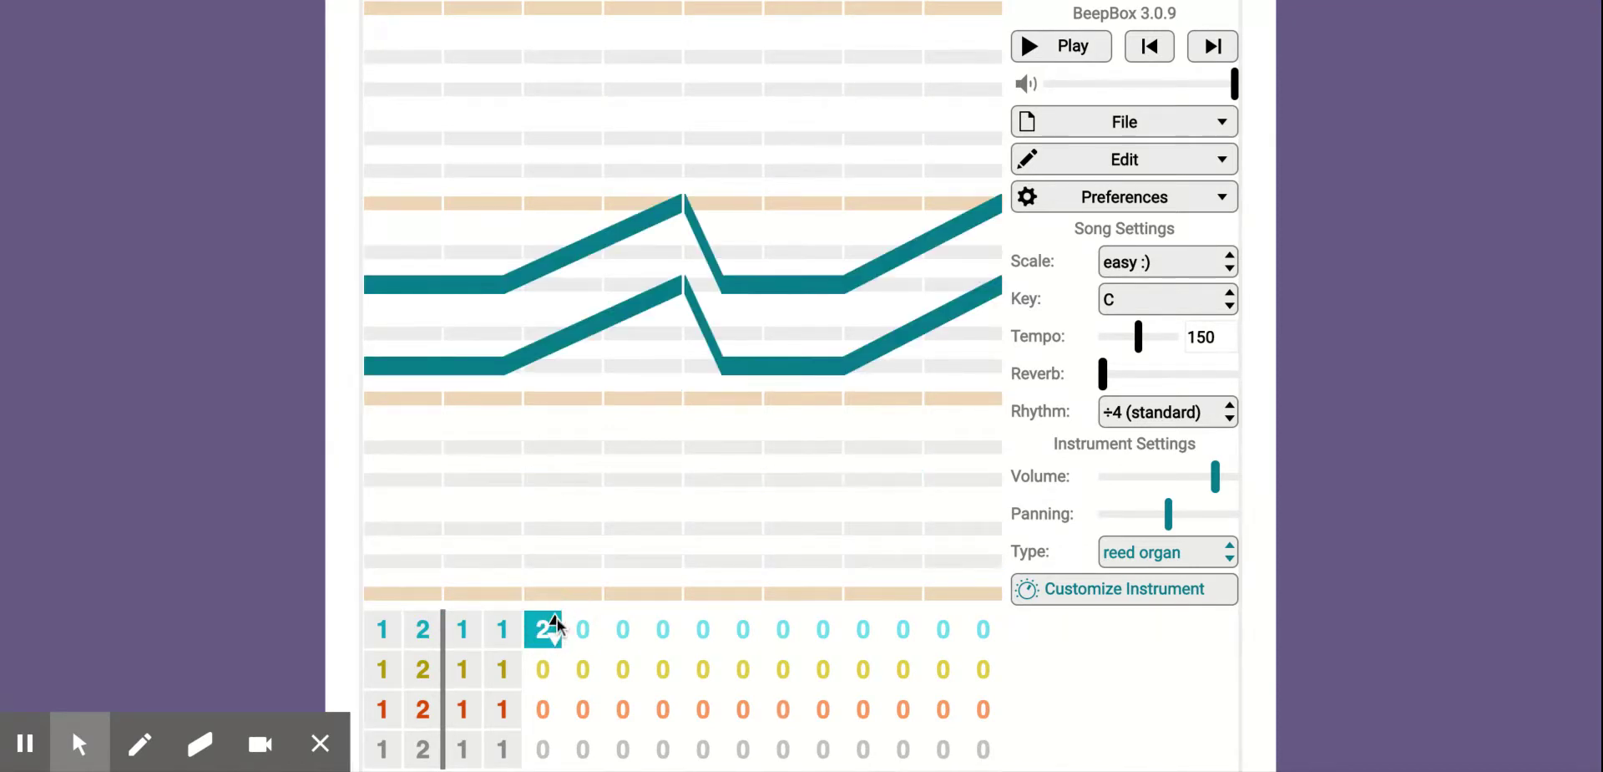
click(550, 672)
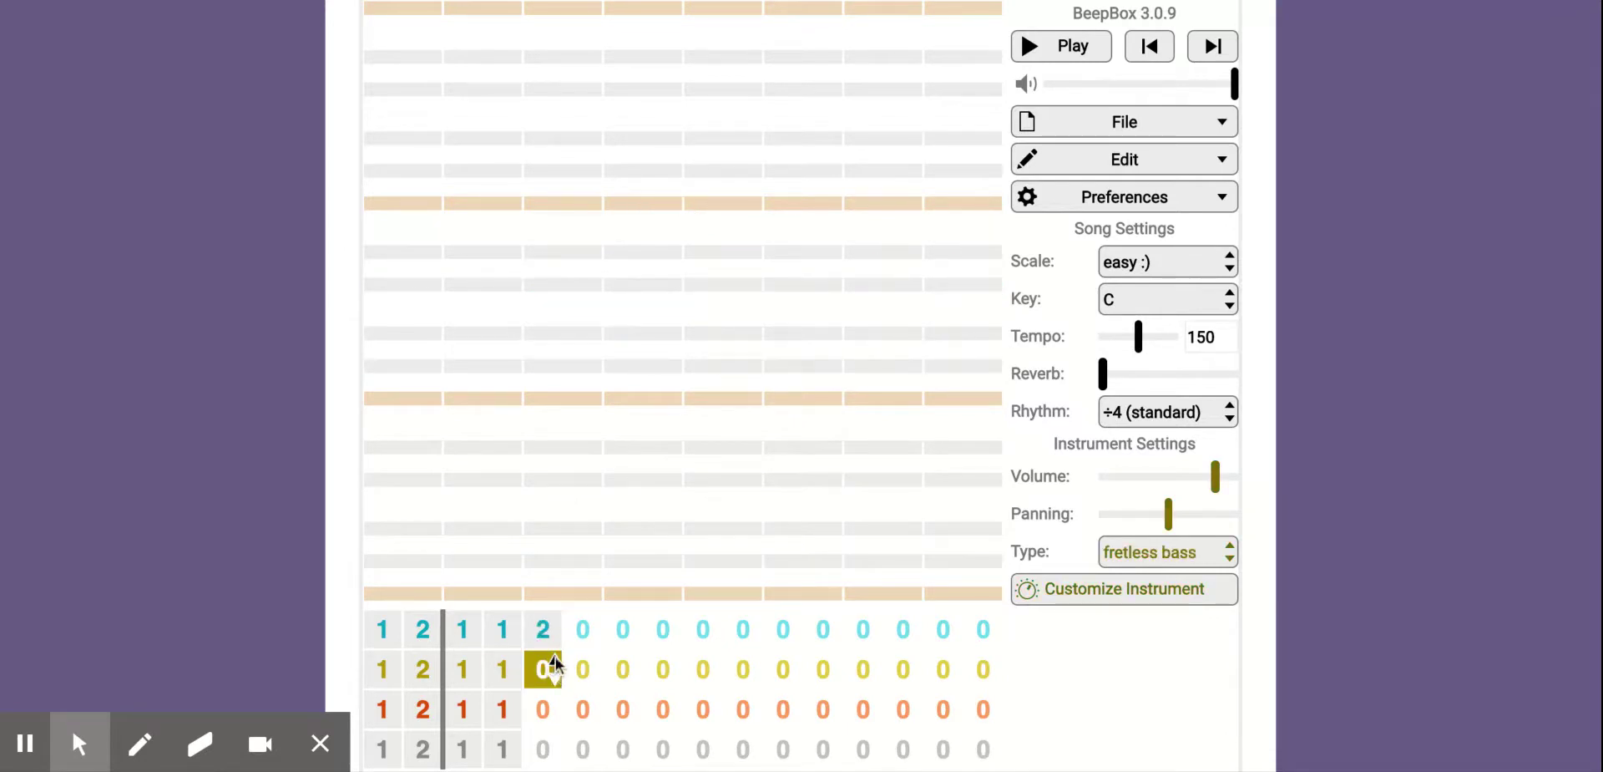
click(556, 660)
click(557, 660)
click(548, 711)
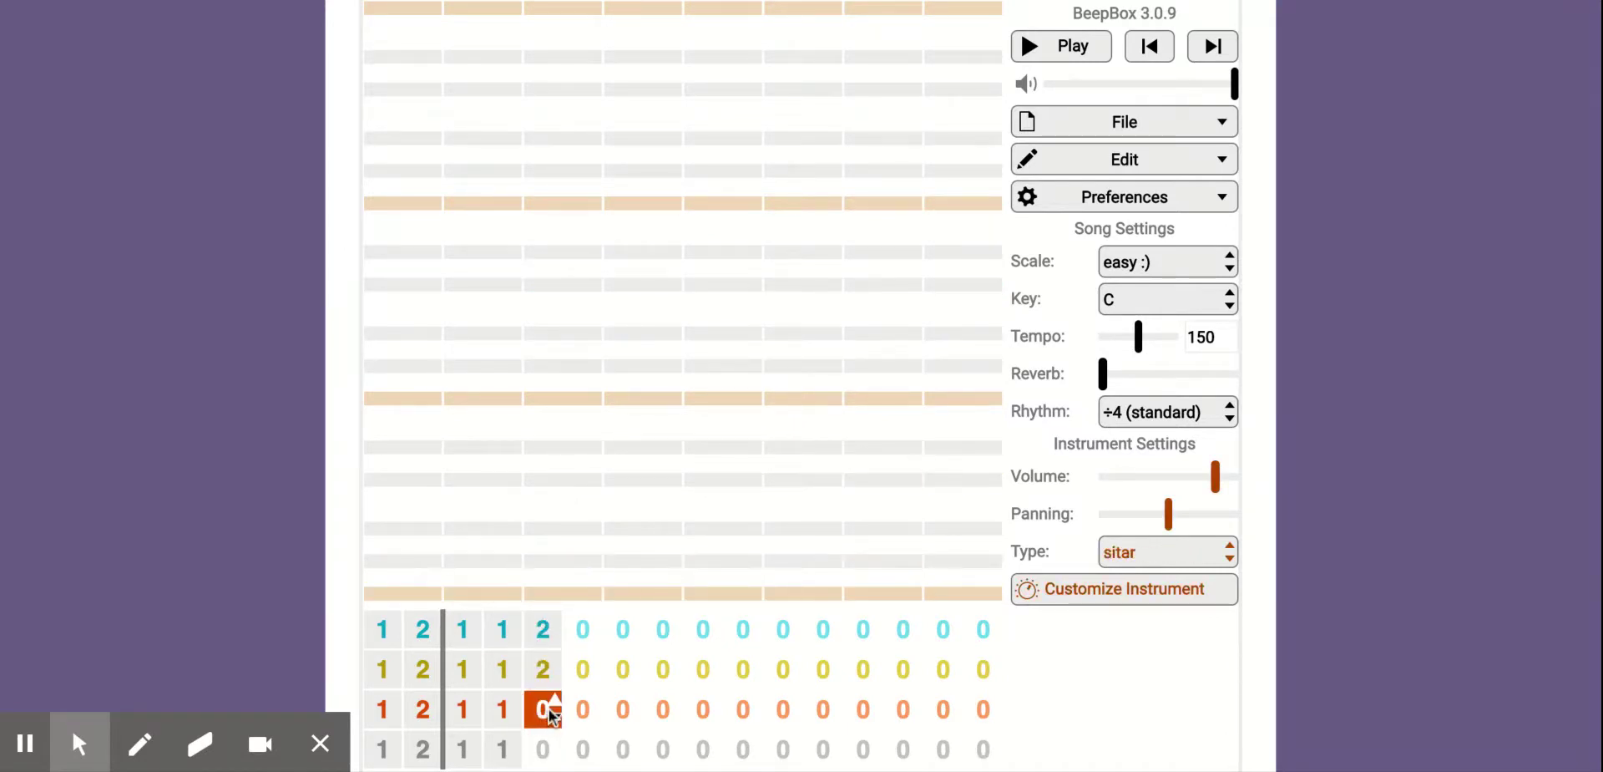
click(555, 705)
click(555, 706)
click(548, 746)
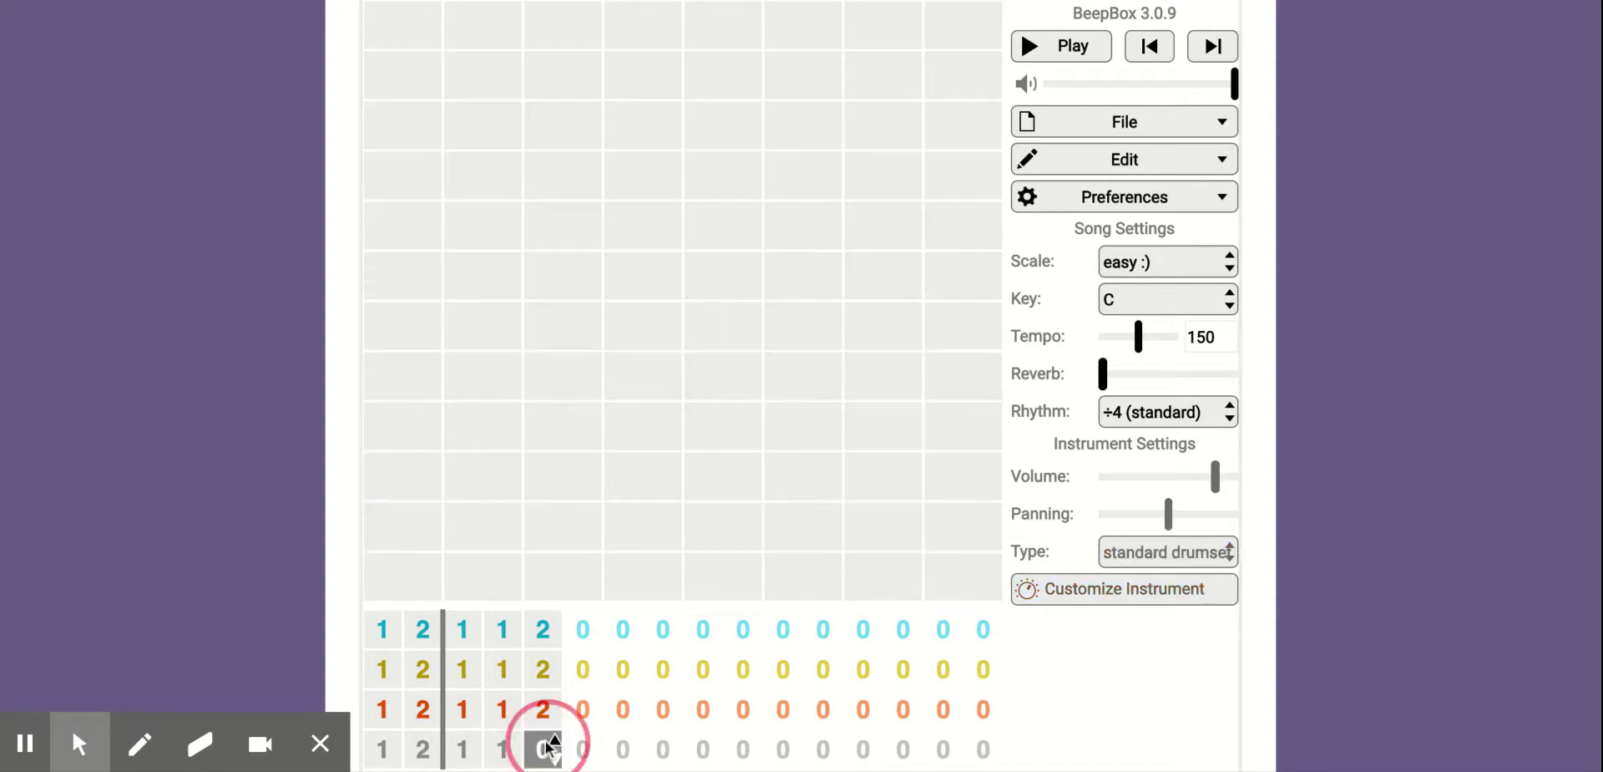
click(557, 738)
click(557, 738)
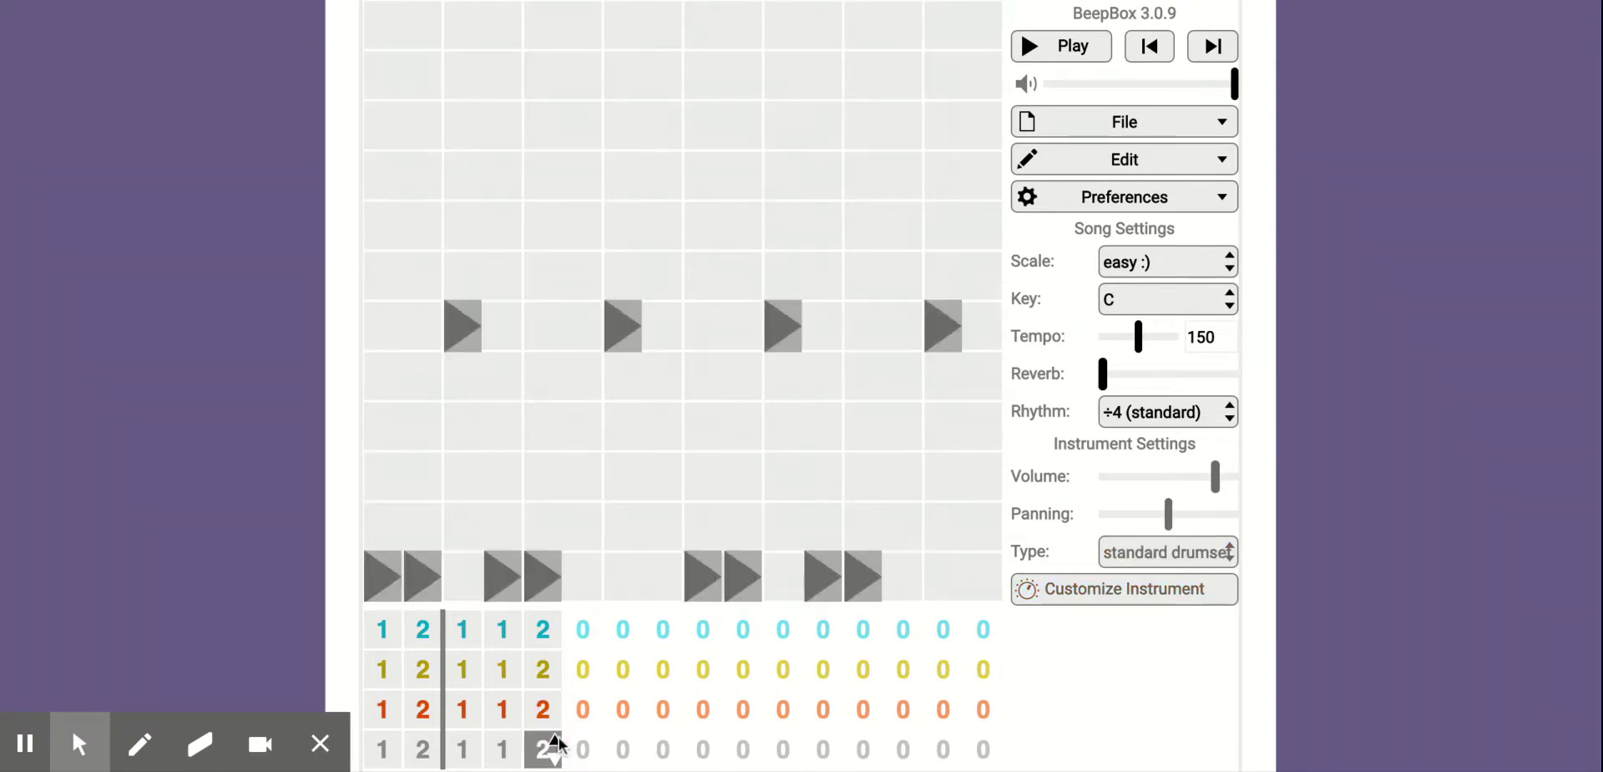
Extend the song's loop range to include bar 5
scroll(1281, 594, down, 3)
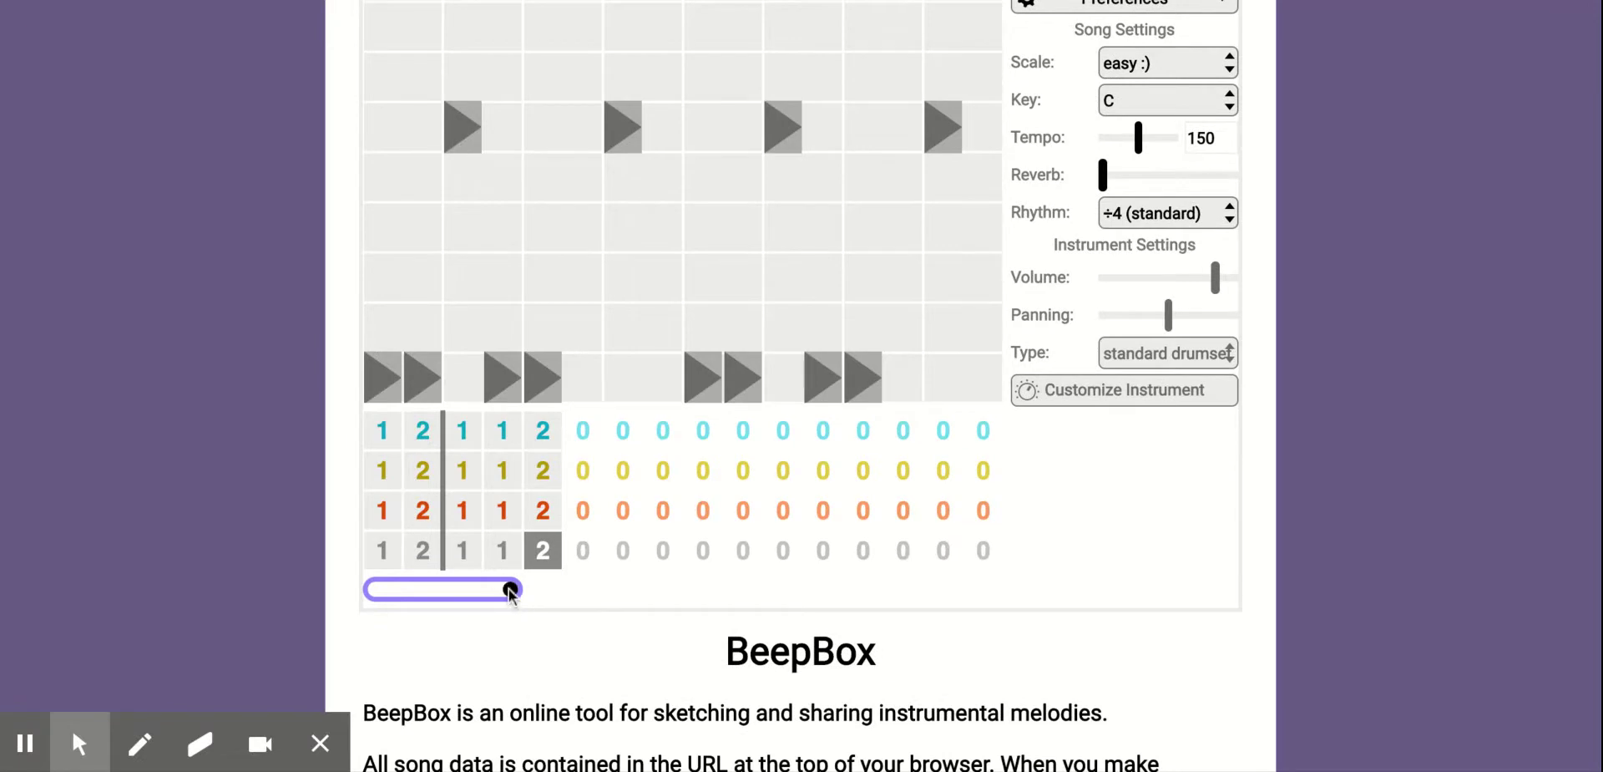
drag(512, 589, 558, 589)
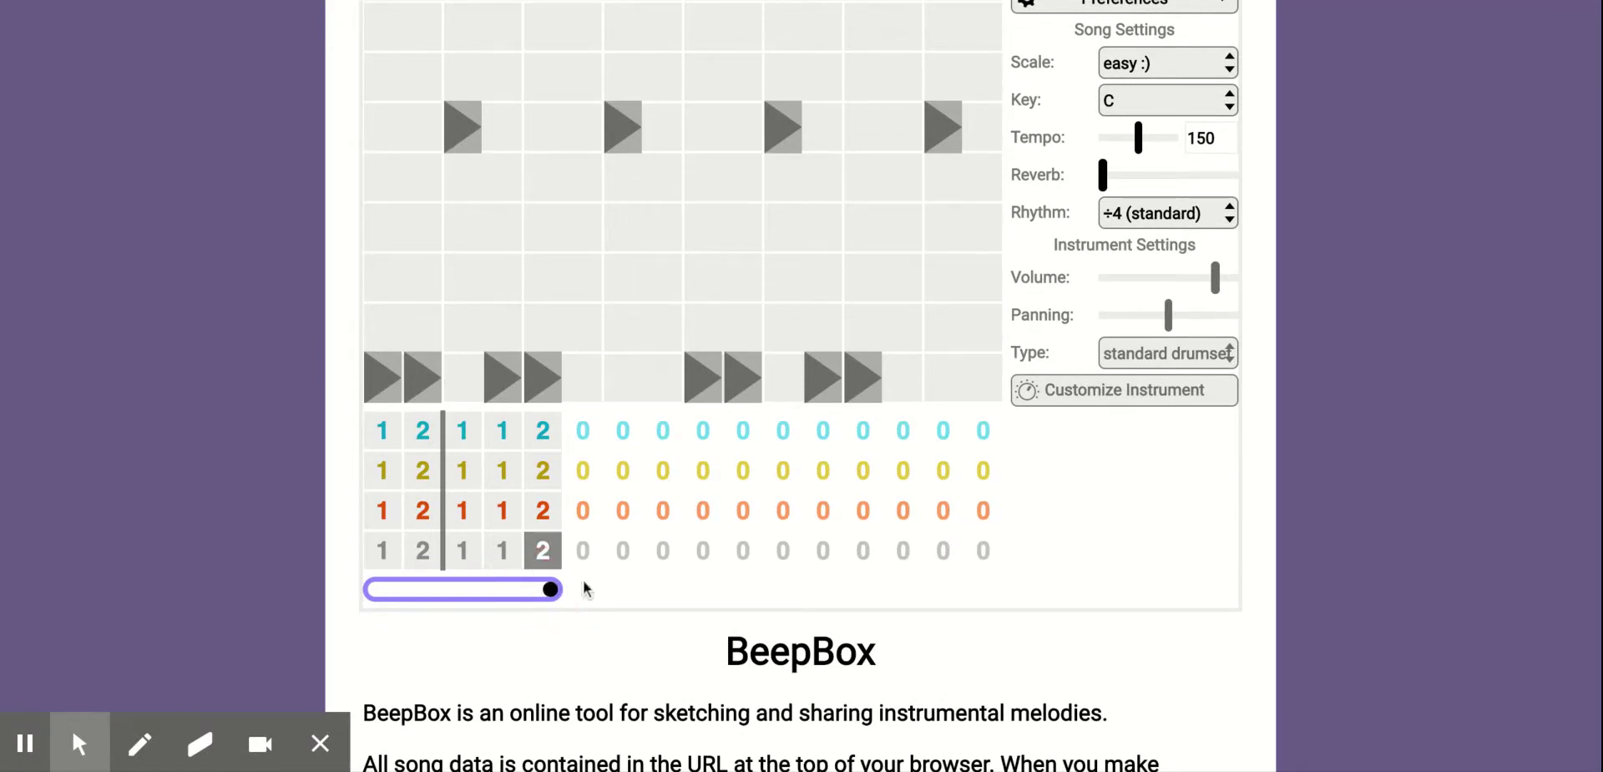
Return the playhead to the first bar, play the looped song and pause it
scroll(1242, 520, up, 2)
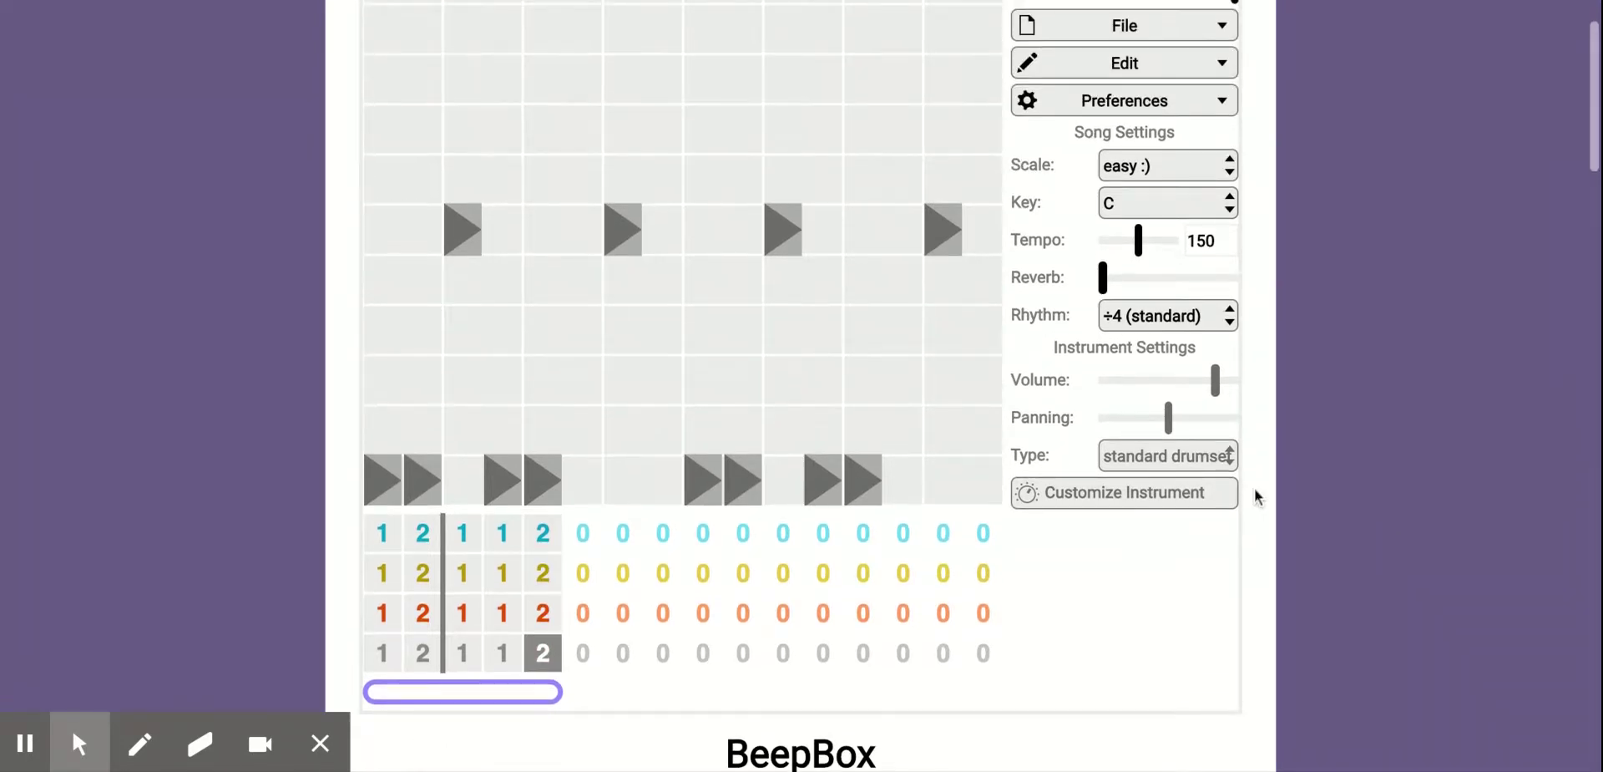
scroll(1254, 487, up, 2)
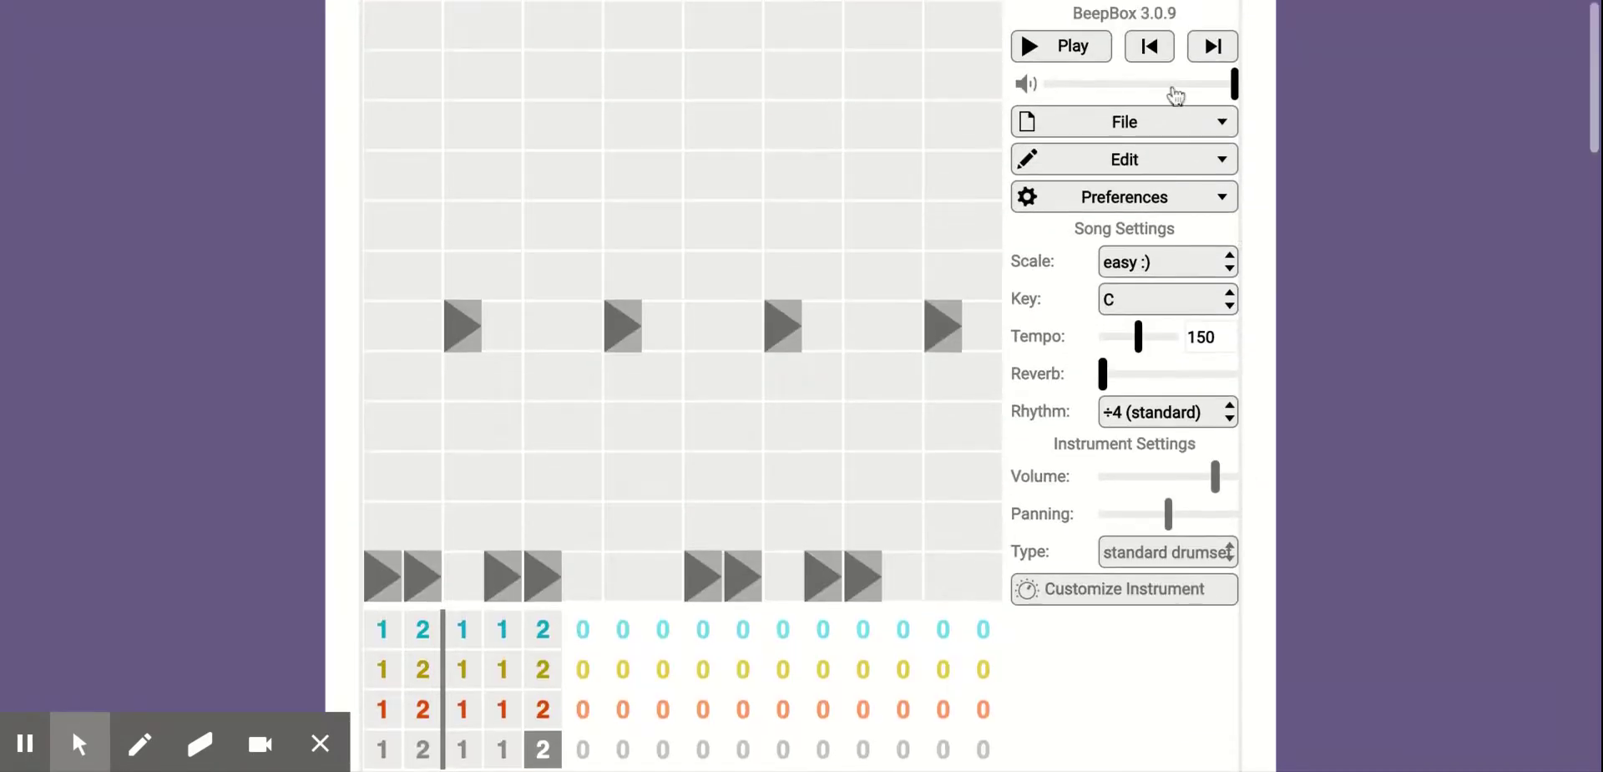
click(1155, 56)
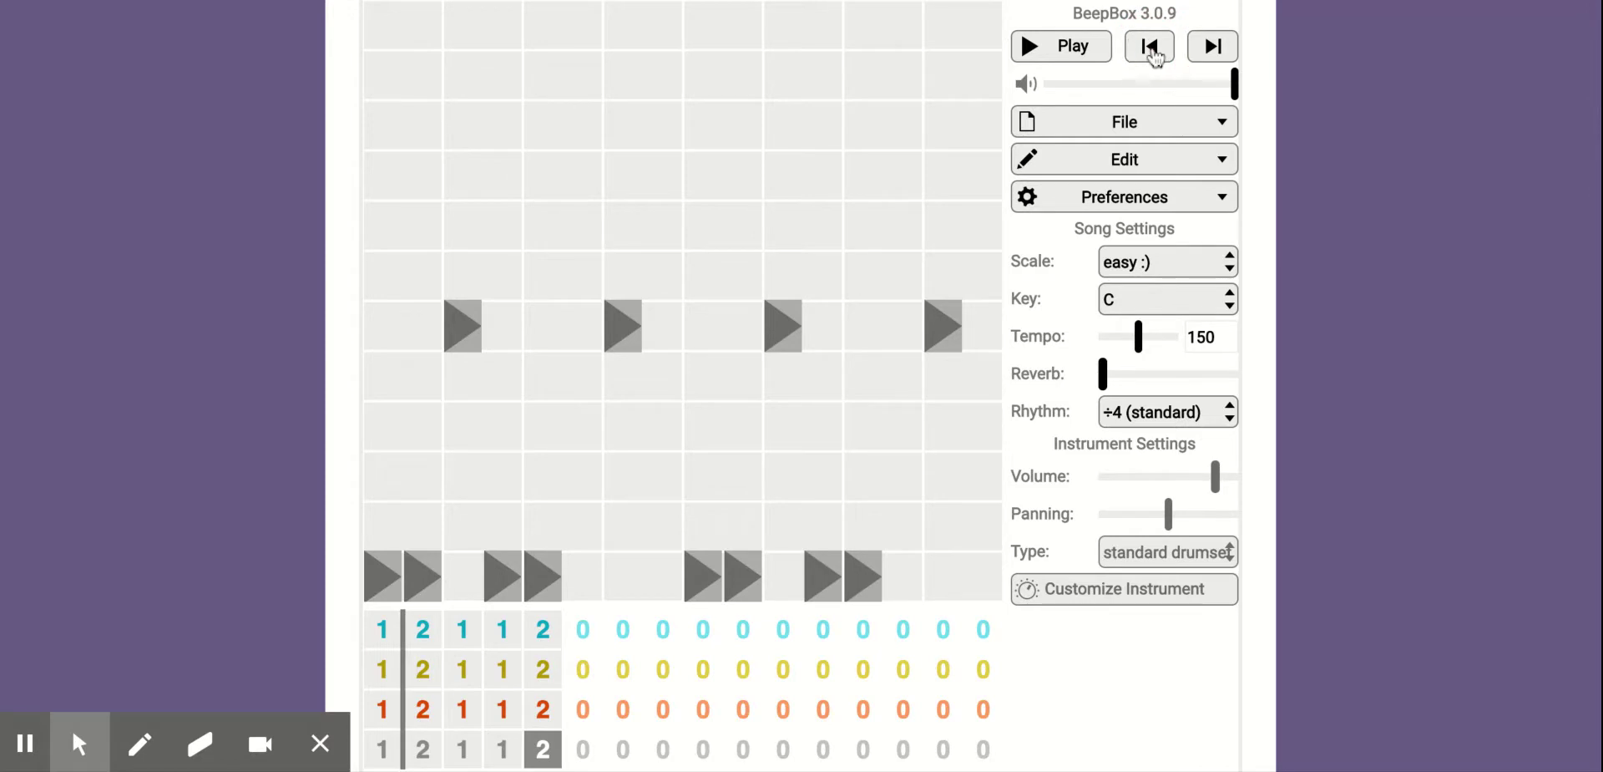
click(1155, 57)
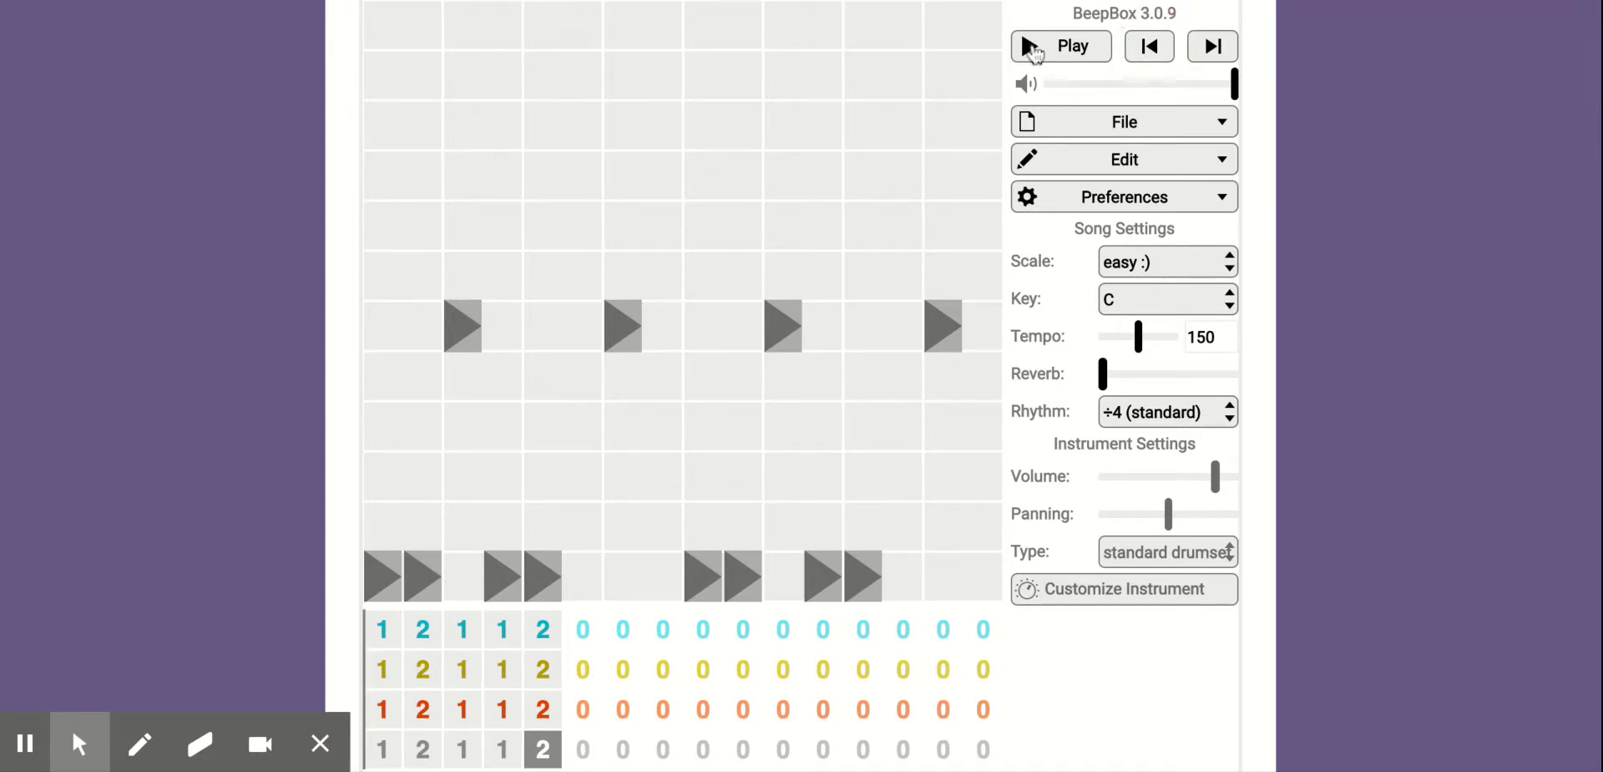
click(1032, 49)
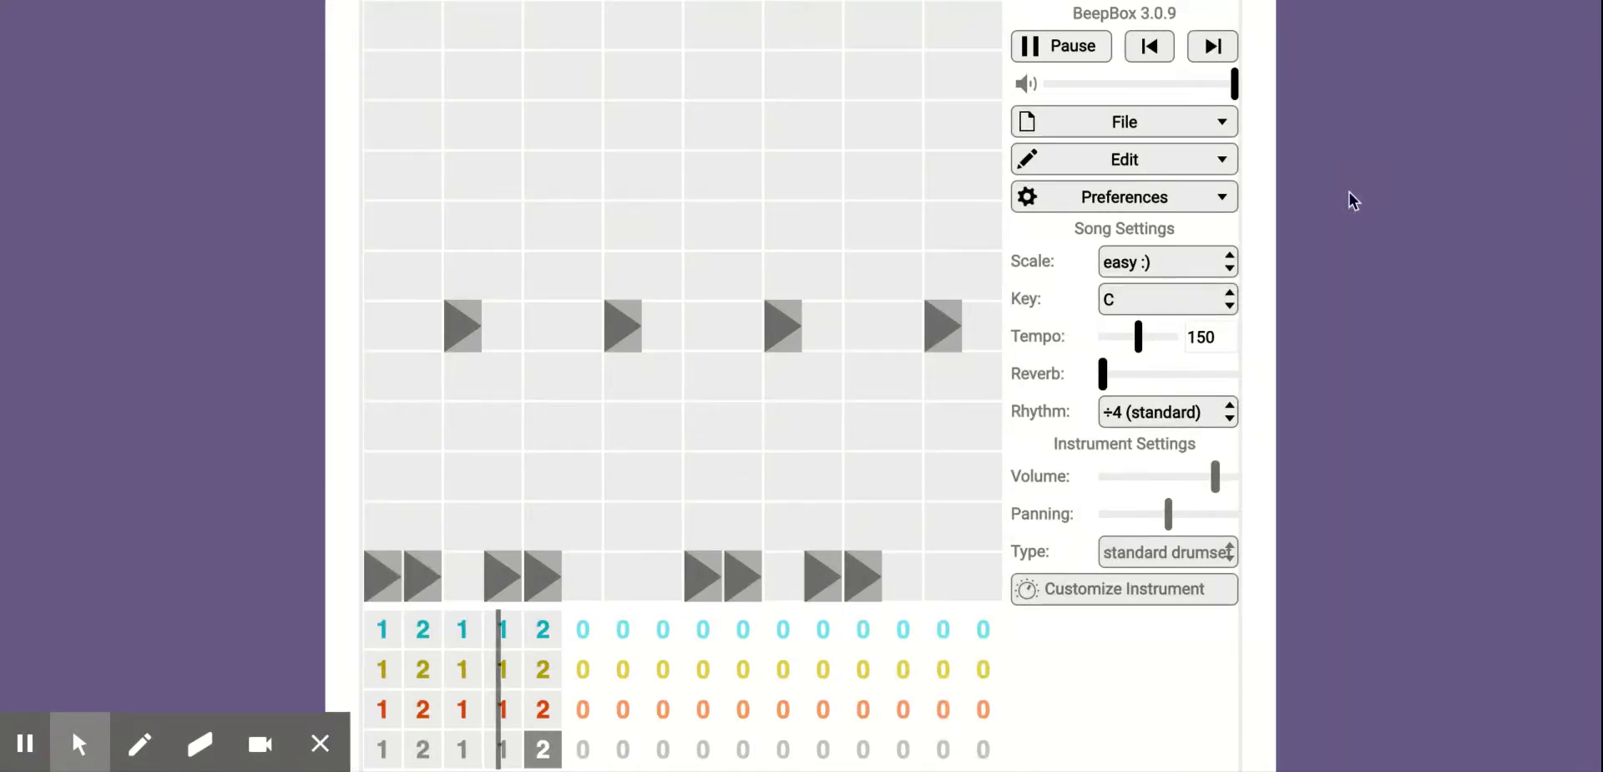
click(1029, 50)
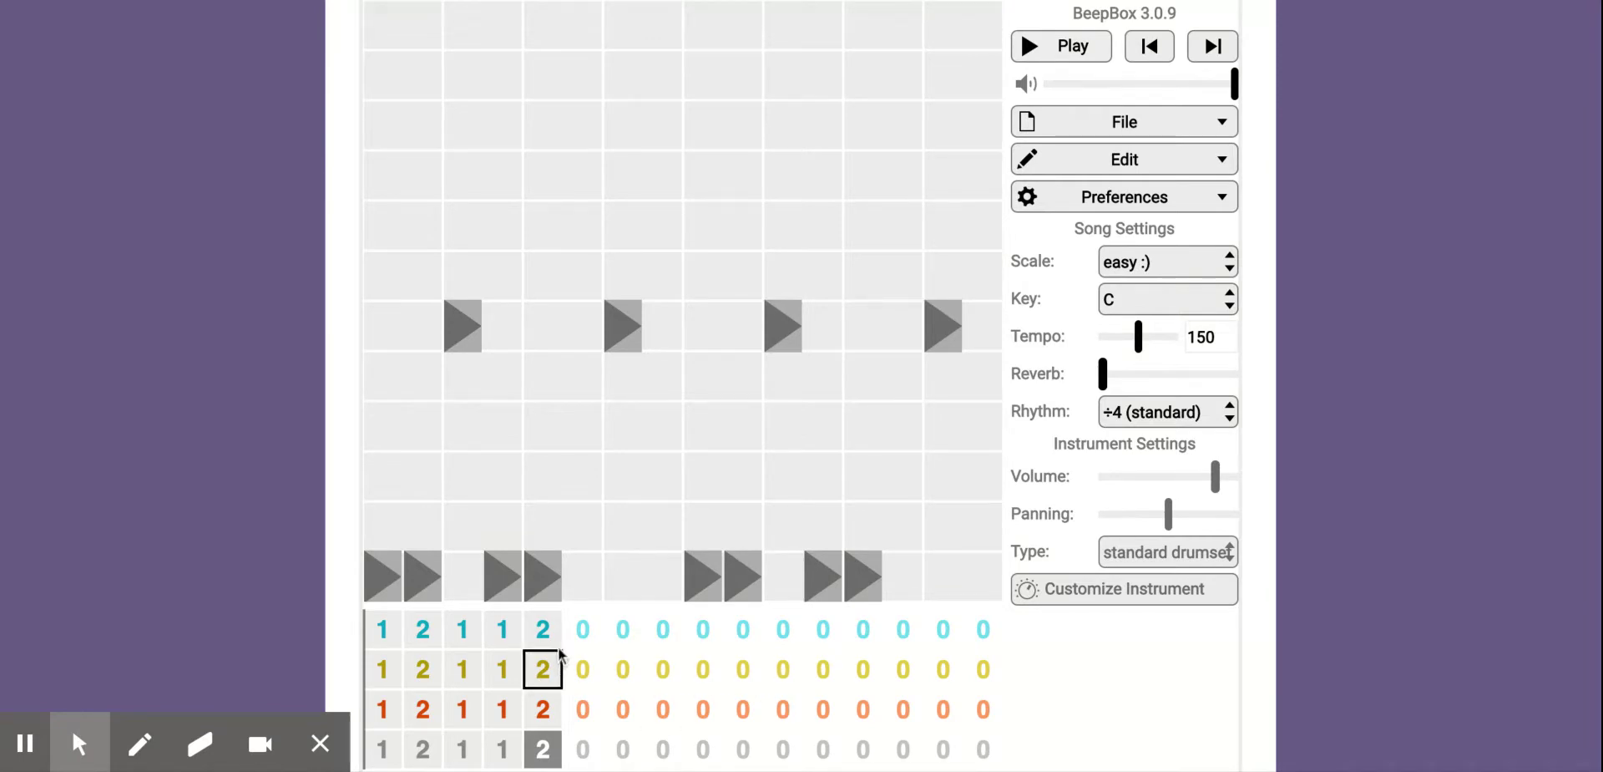
Raise the reed organ channel's pattern number in bar 5 to 8
click(544, 624)
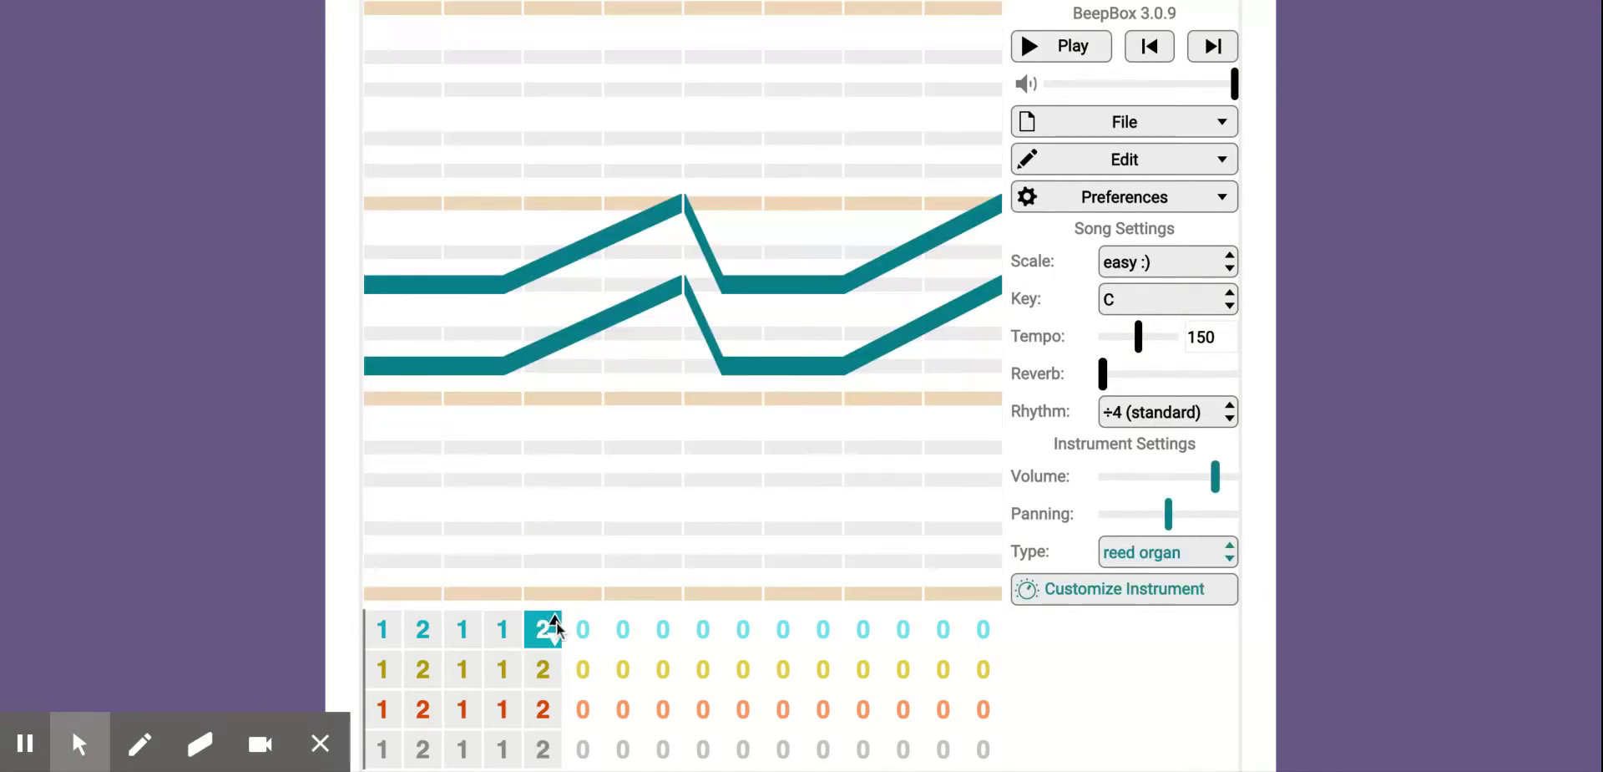
click(555, 625)
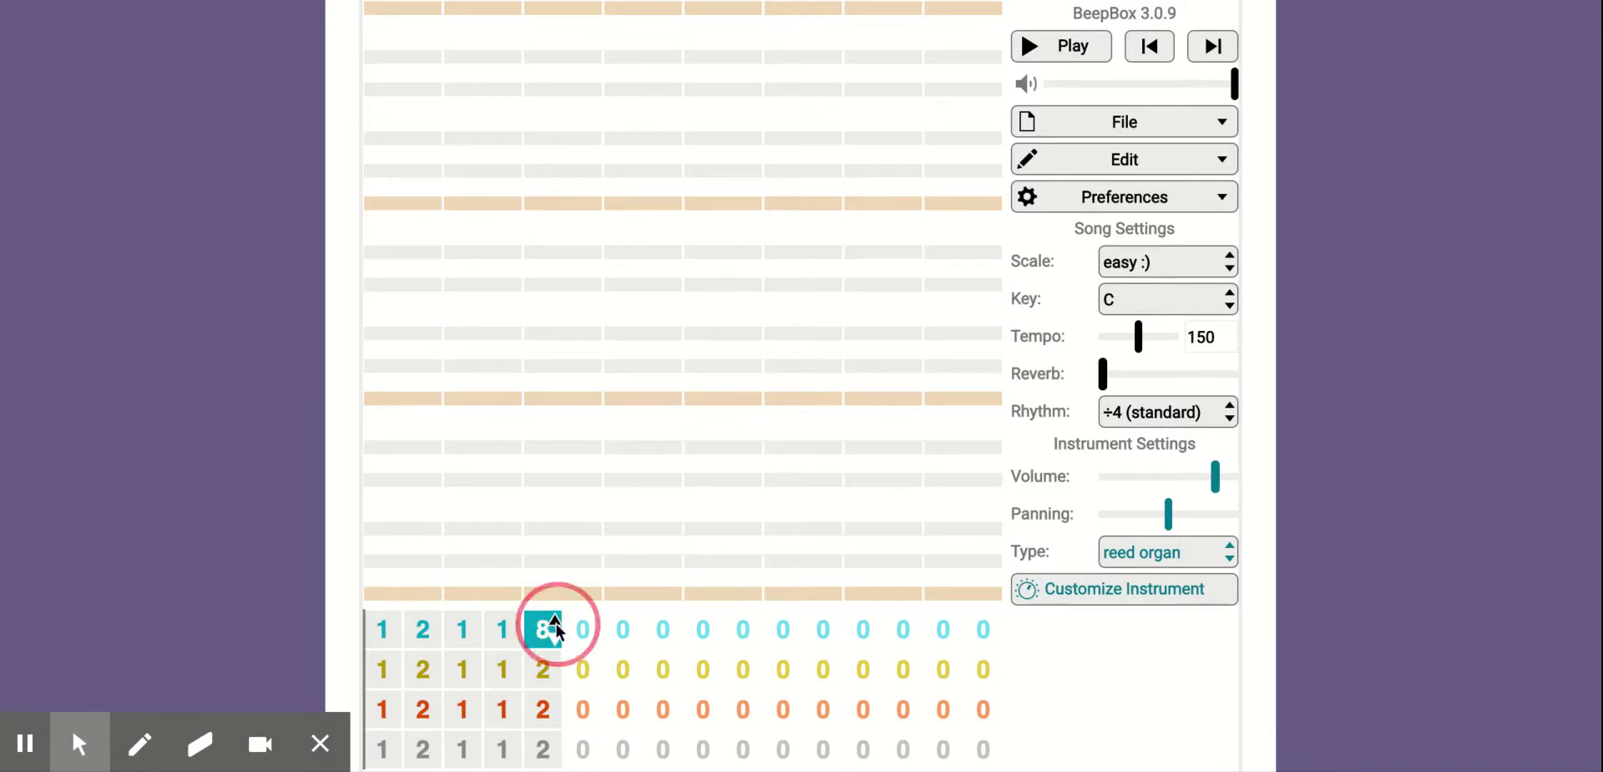
Draw three half-bar notes in the reed organ's pattern 8: two stacked in the first half and a lower one in the second
click(555, 637)
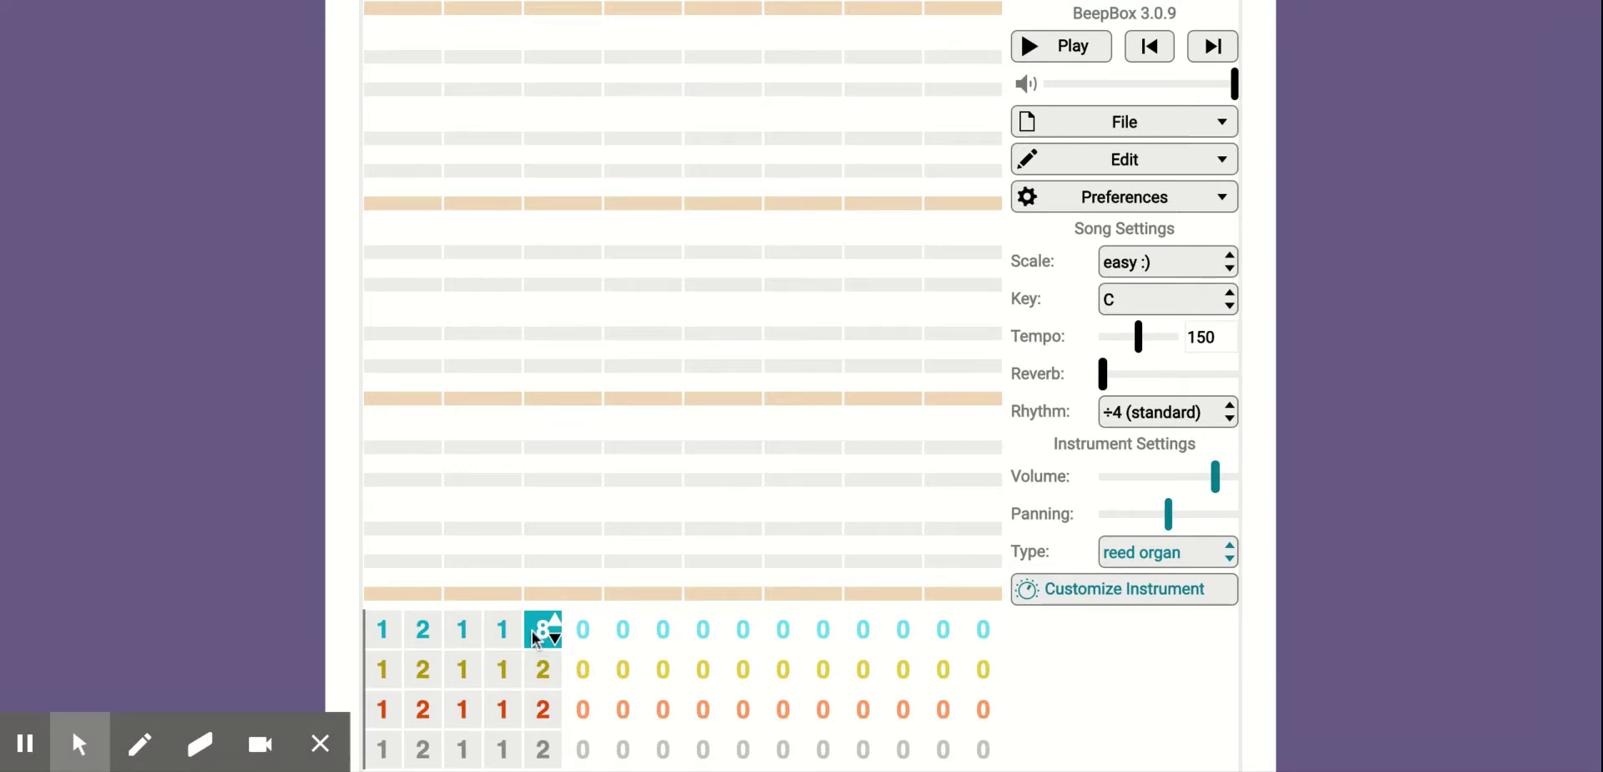
click(403, 337)
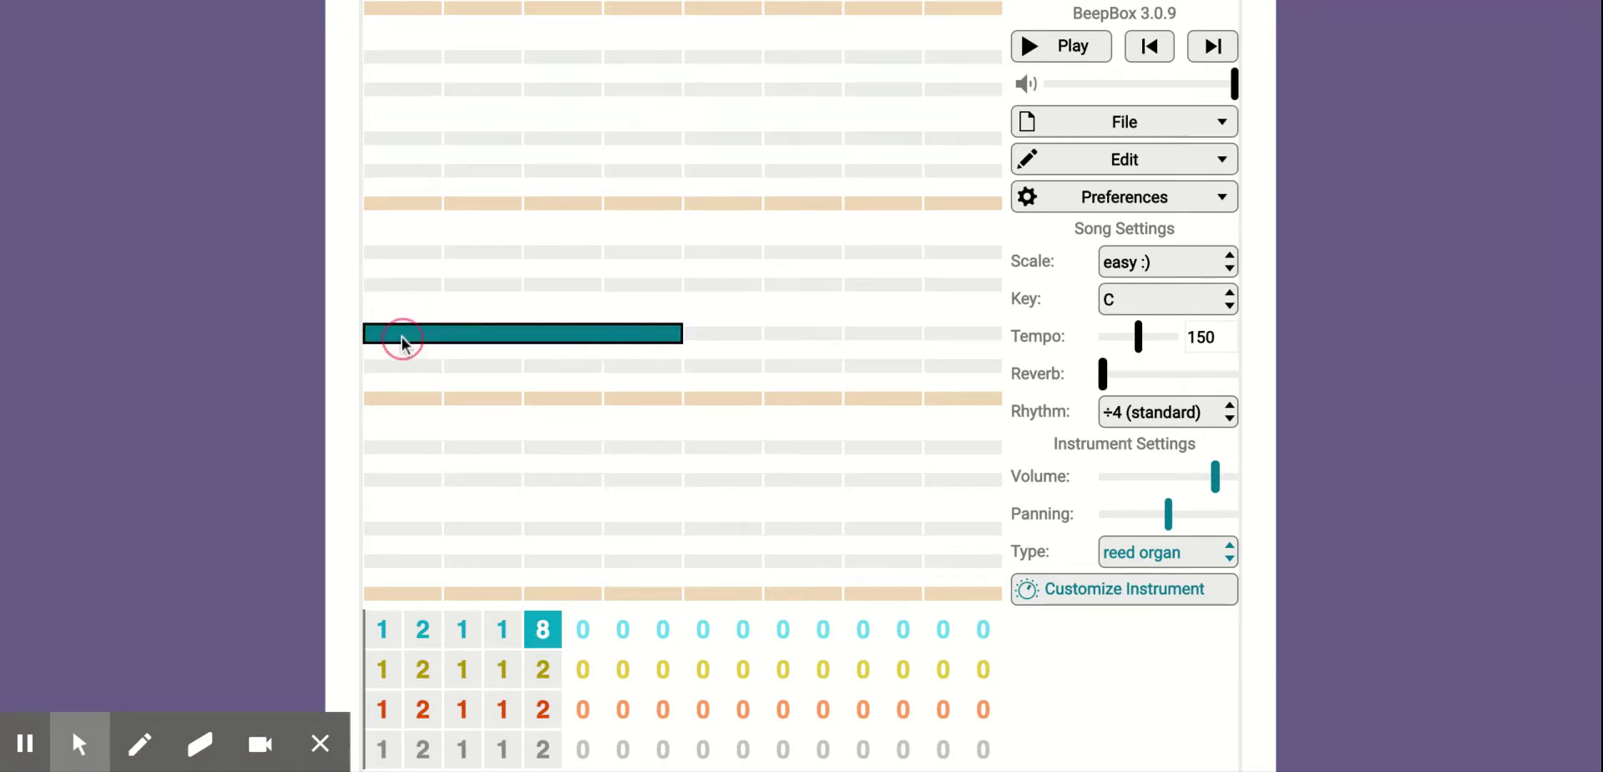
click(519, 473)
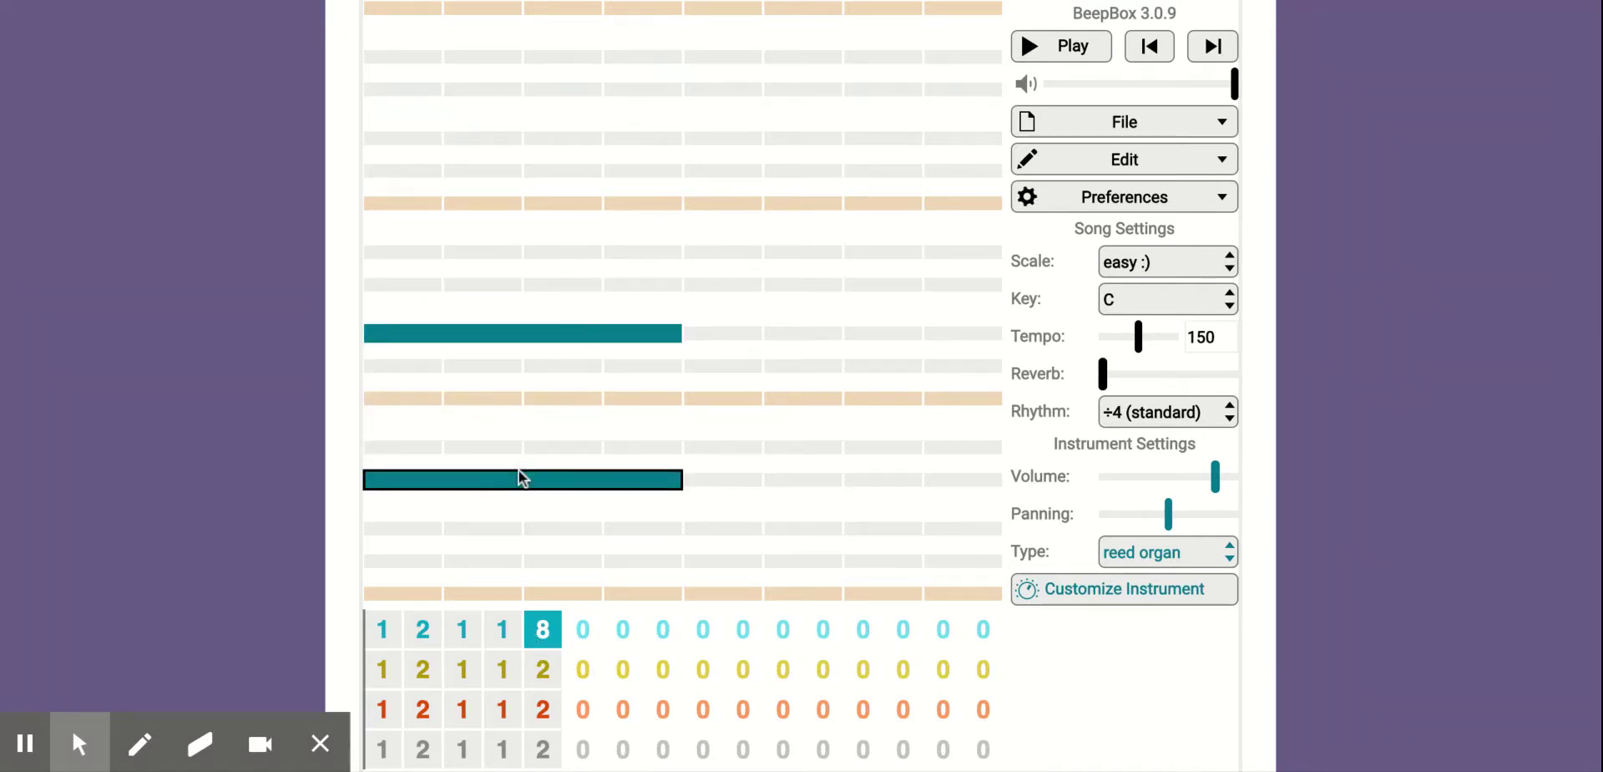
click(735, 544)
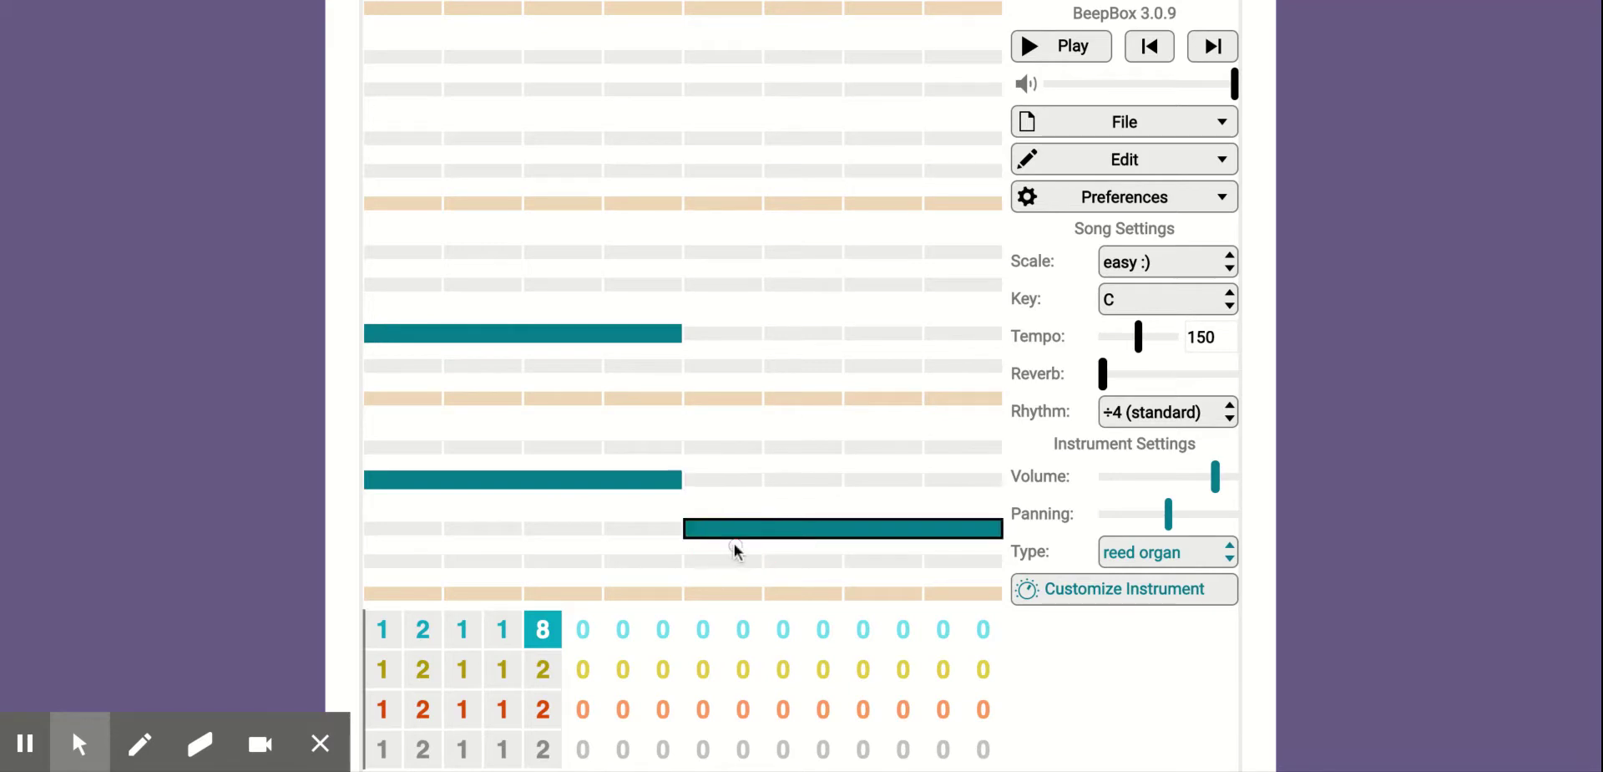
Examine the bar 5 patterns of the fretless bass, sitar and standard drumset channels, ending on the sitar
click(543, 673)
click(544, 714)
click(544, 747)
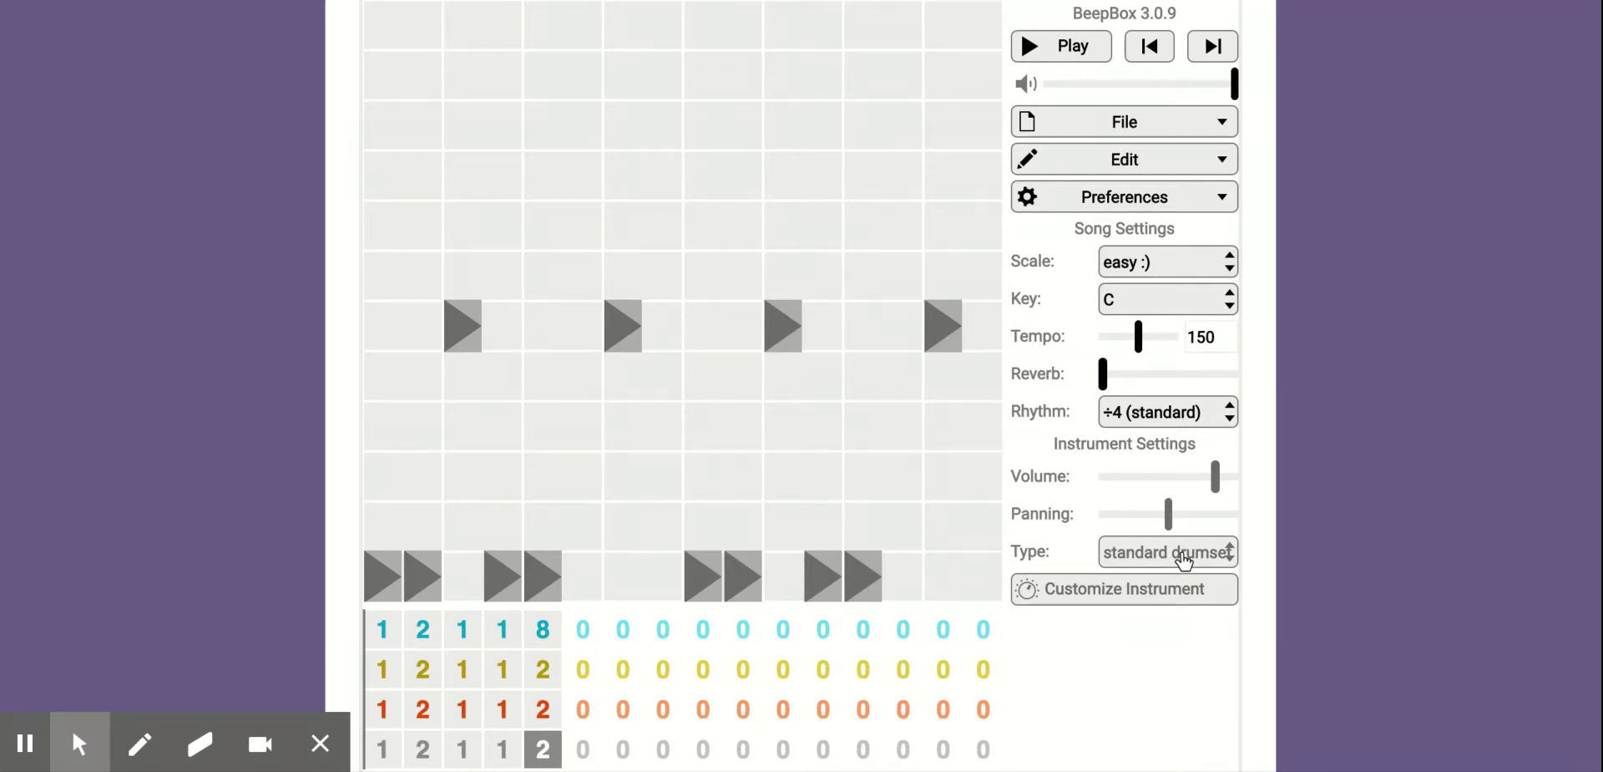
click(542, 708)
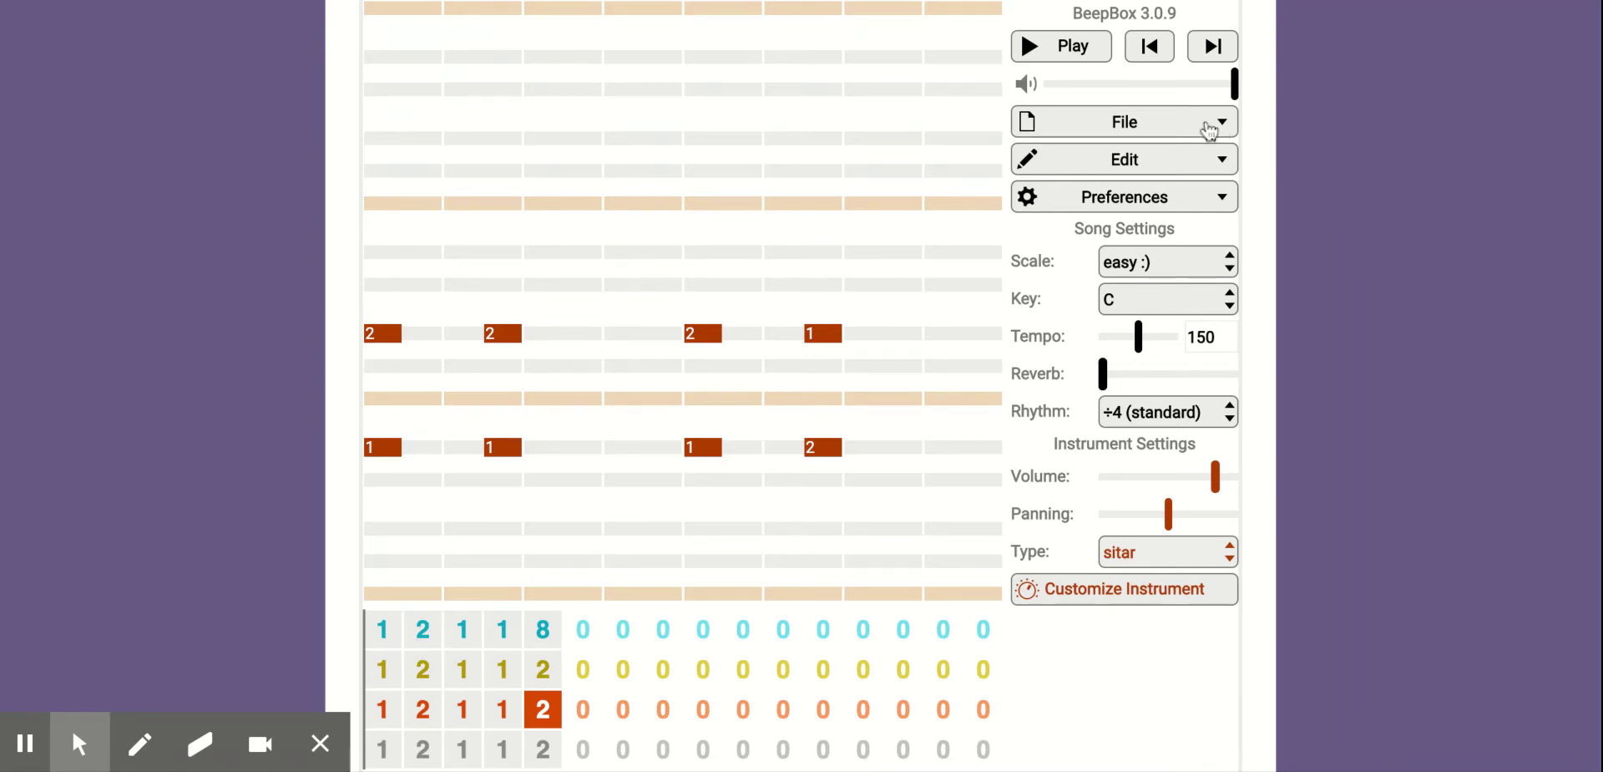
Open the song's file options
click(1207, 127)
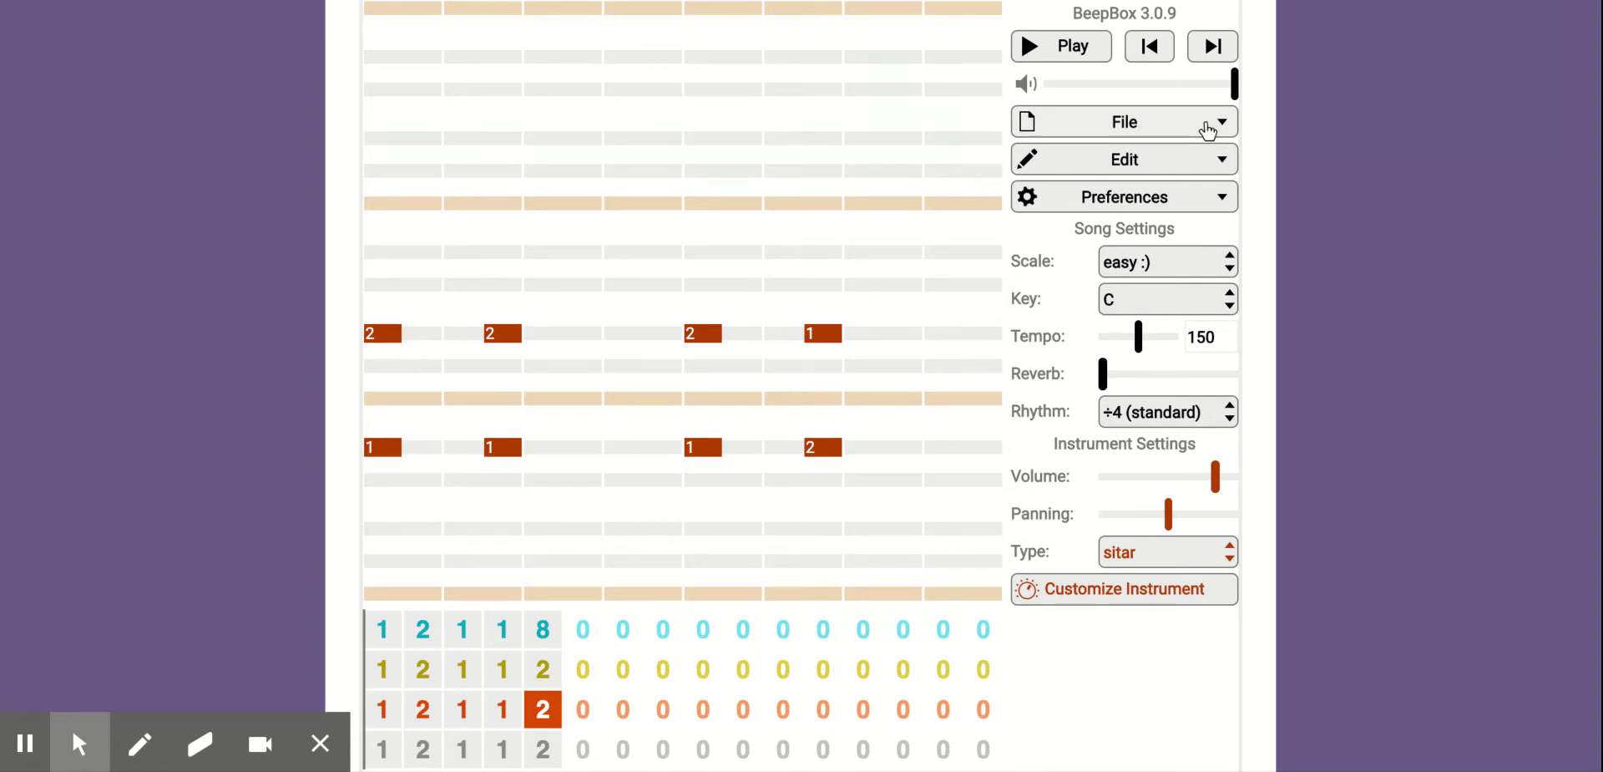